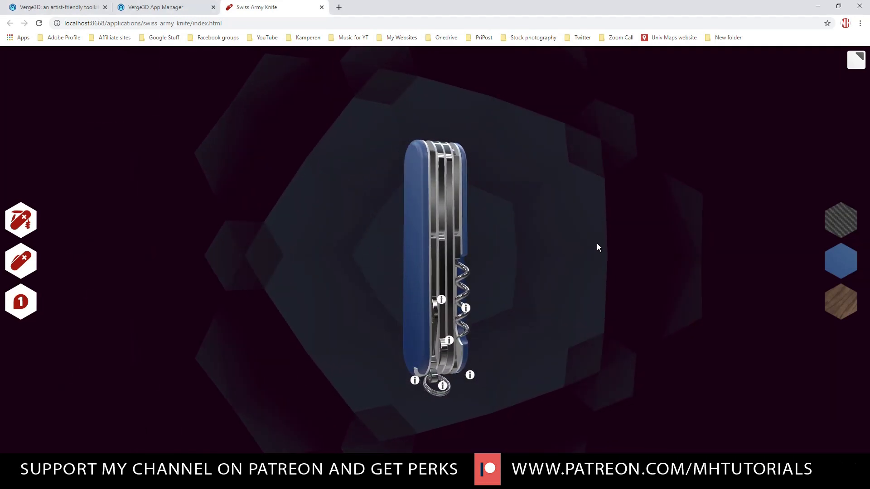
Step: Orbit the Swiss Army Knife in the demo canvas around to its blue front face
left_click_drag(572, 260, 573, 319)
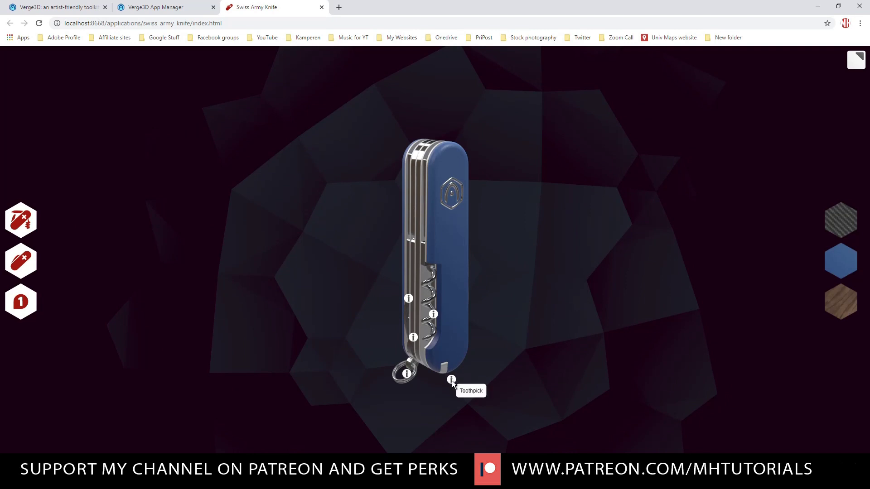
Step: Show the knife's Key Ring info label and switch the handle to a carbon-fibre finish
left_click(407, 374)
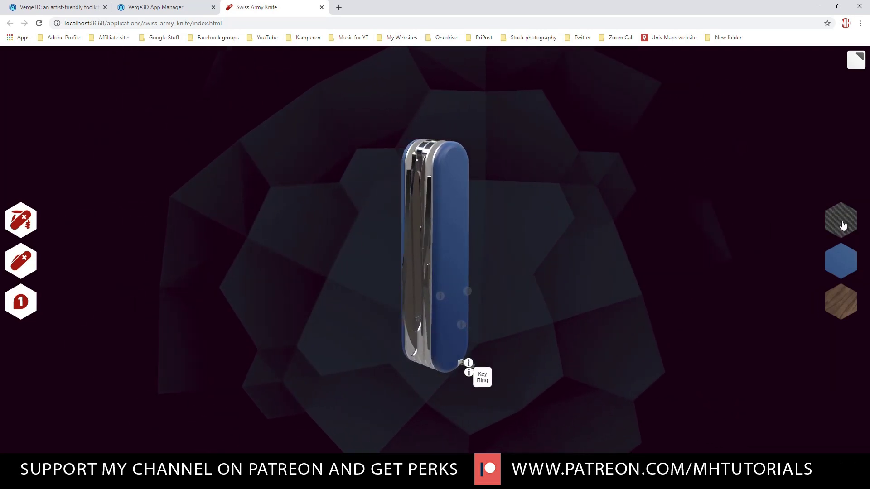
left_click(842, 224)
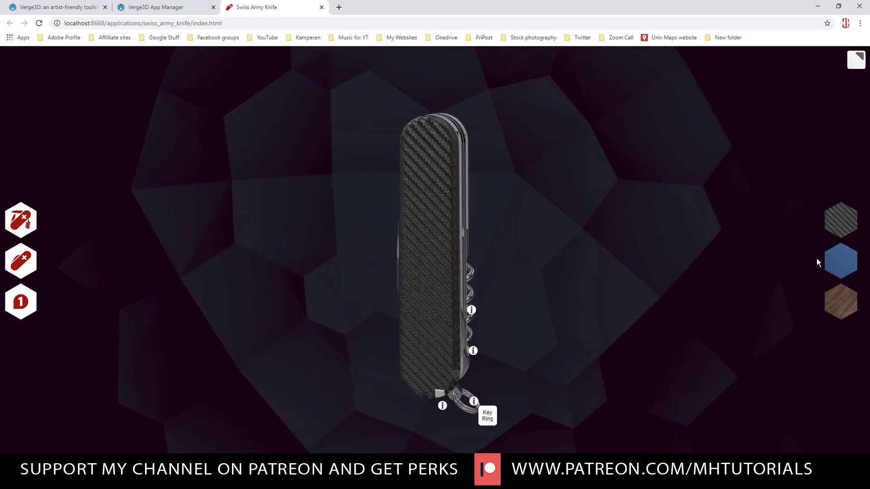
Step: Switch the knife handle from carbon fibre back to the blue material
left_click(838, 261)
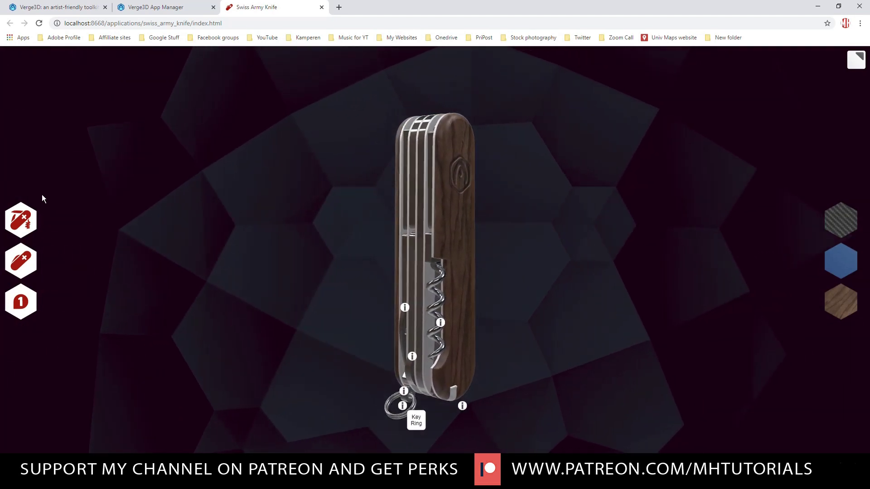
Step: Animate the knife's blades and gadgets into two open arrangements using the left hexagon buttons
left_click(25, 223)
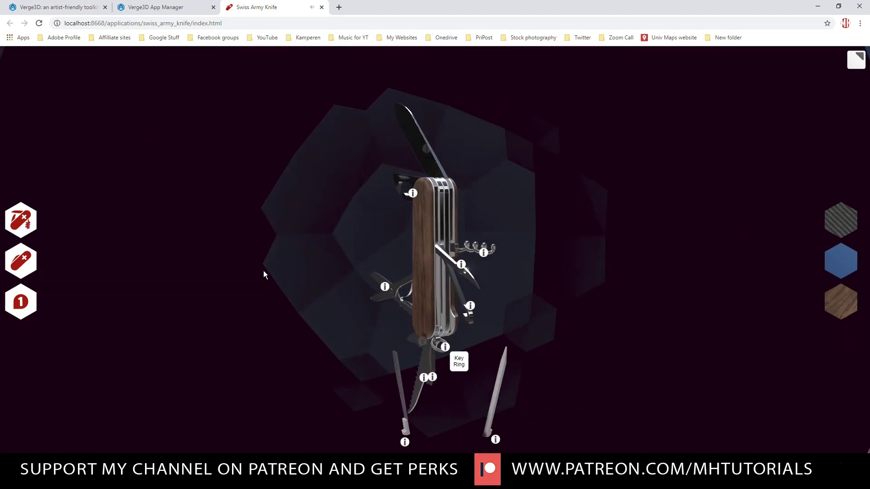
left_click(27, 265)
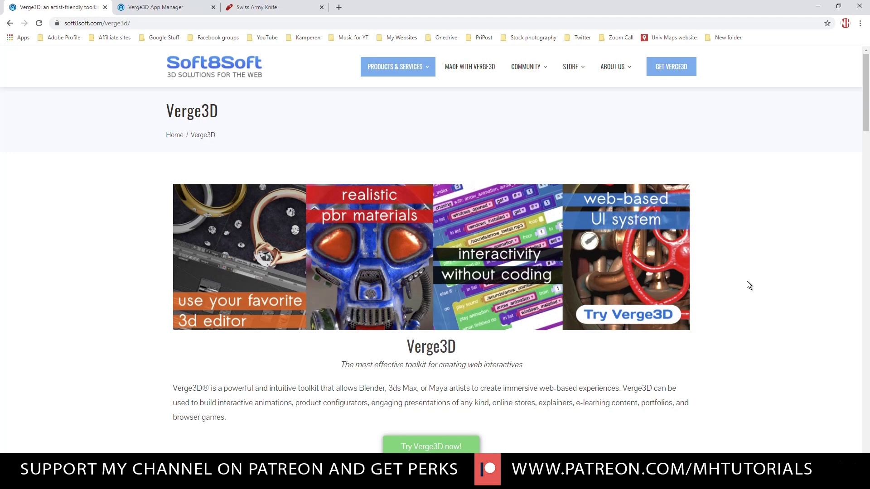
Step: Read through the Verge3D product page's feature sections, then go to the Get Verge3D page
scroll(738, 284, "down", 5)
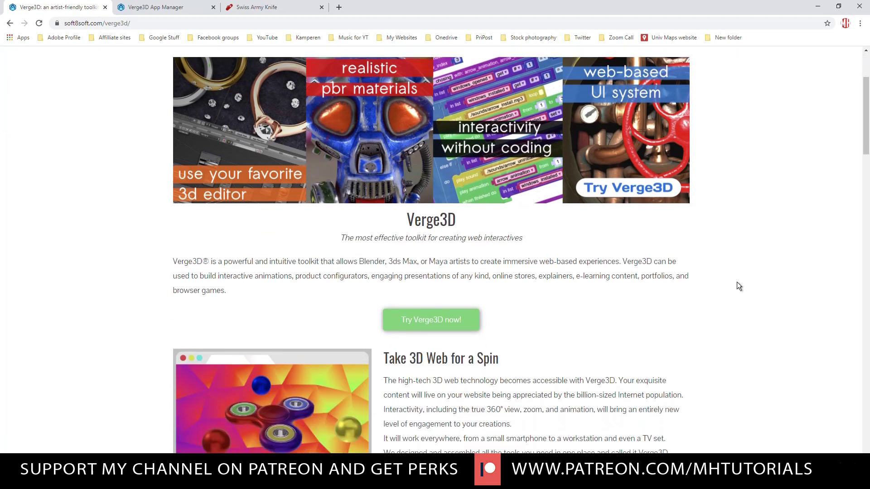
scroll(729, 268, "down", 5)
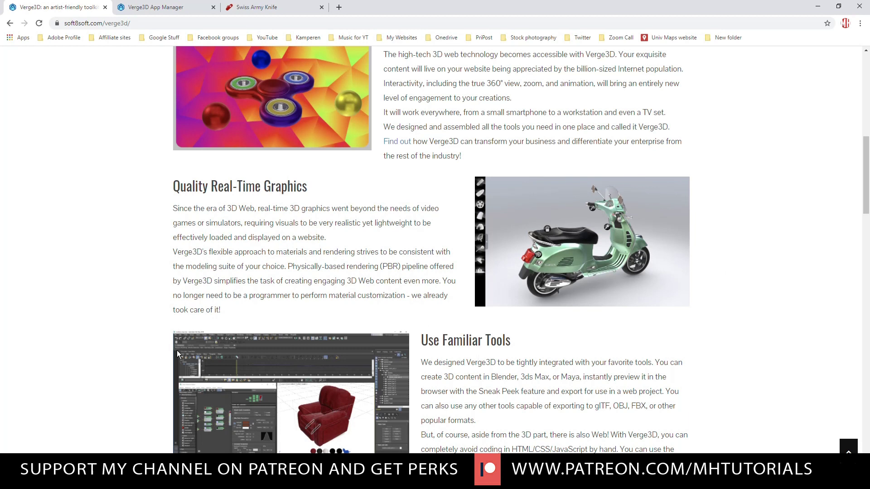
scroll(177, 353, "down", 5)
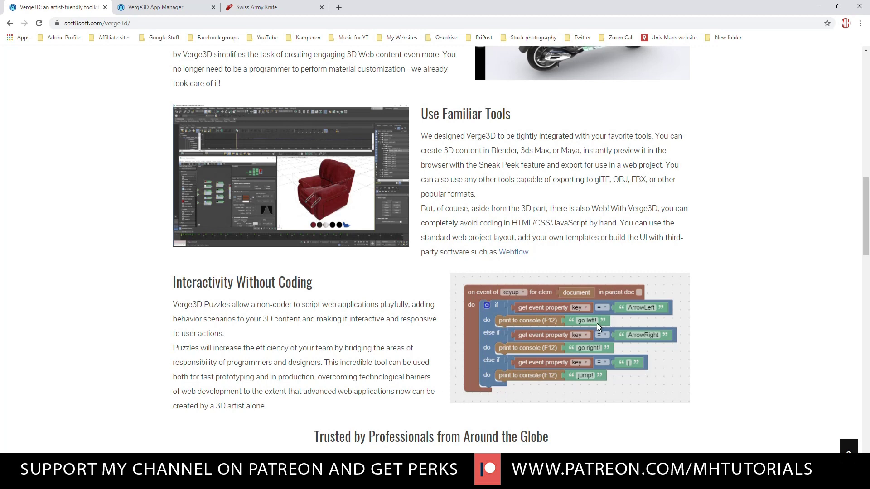
scroll(644, 317, "down", 1)
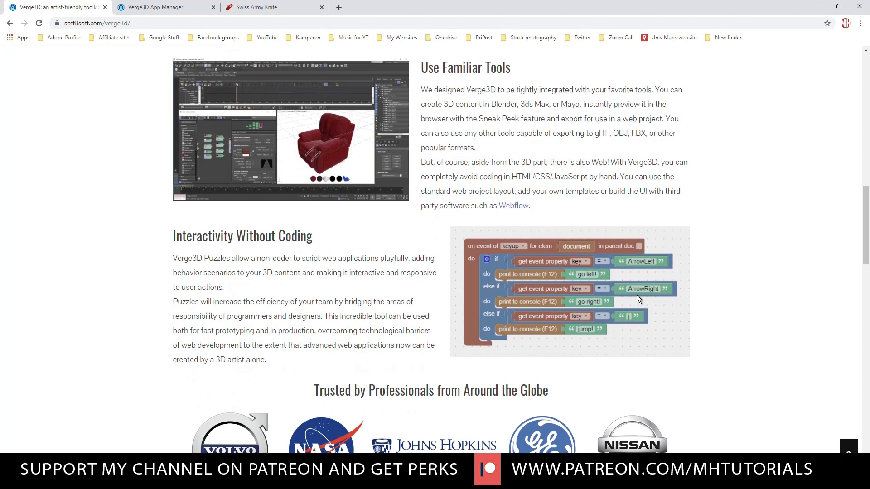
scroll(637, 295, "down", 3)
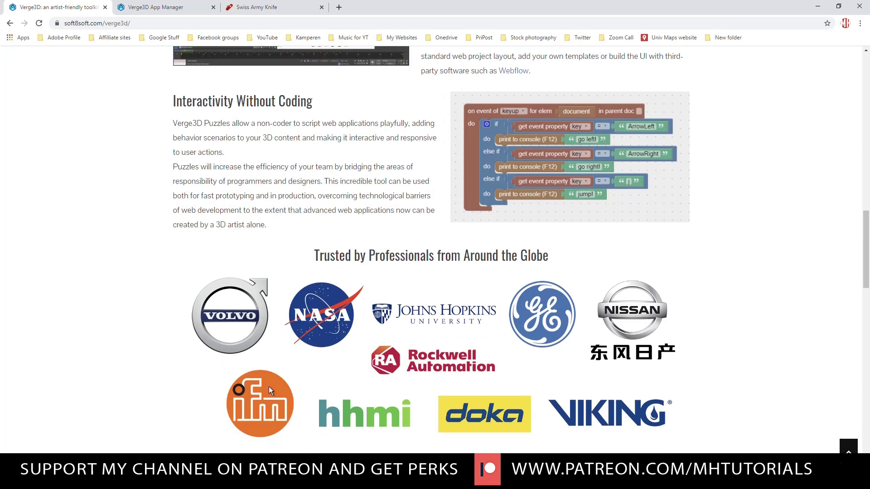
scroll(582, 322, "down", 5)
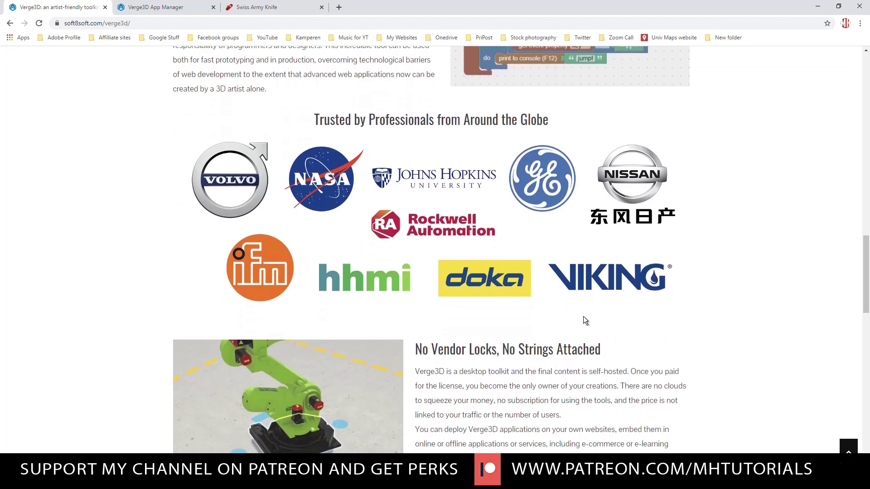
scroll(630, 300, "down", 1)
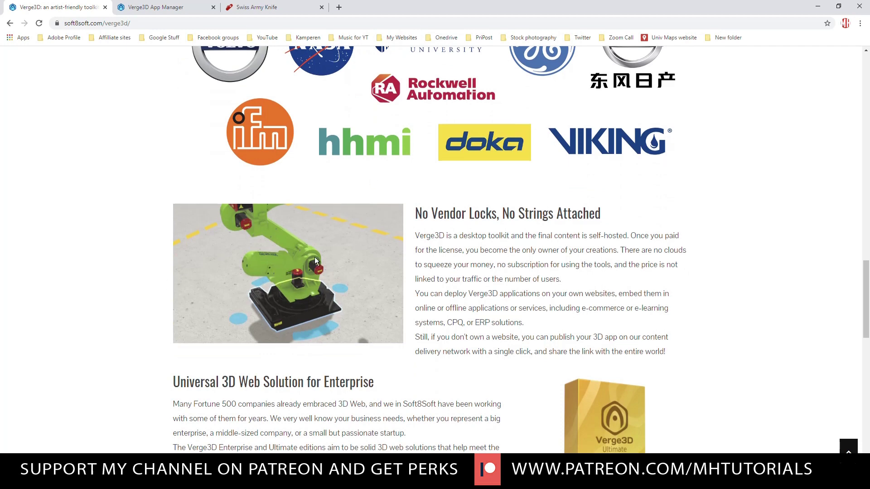
scroll(315, 257, "down", 2)
scroll(355, 249, "up", 10)
scroll(223, 289, "up", 12)
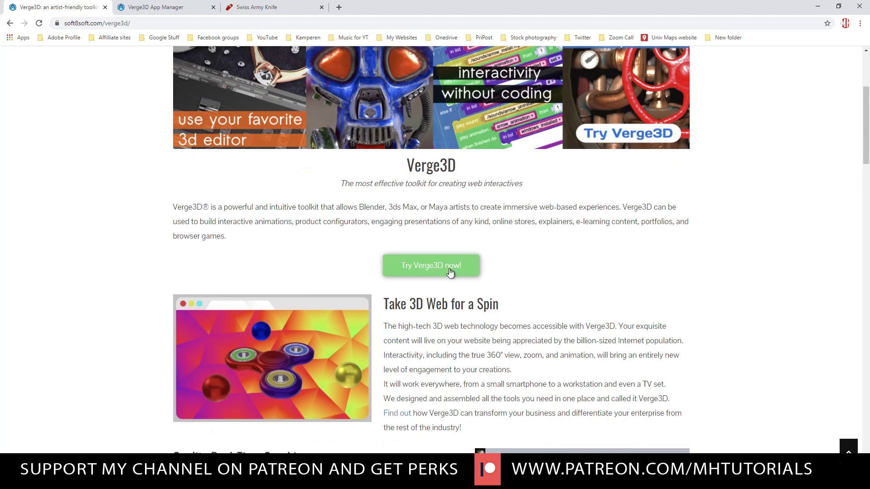
left_click(443, 271)
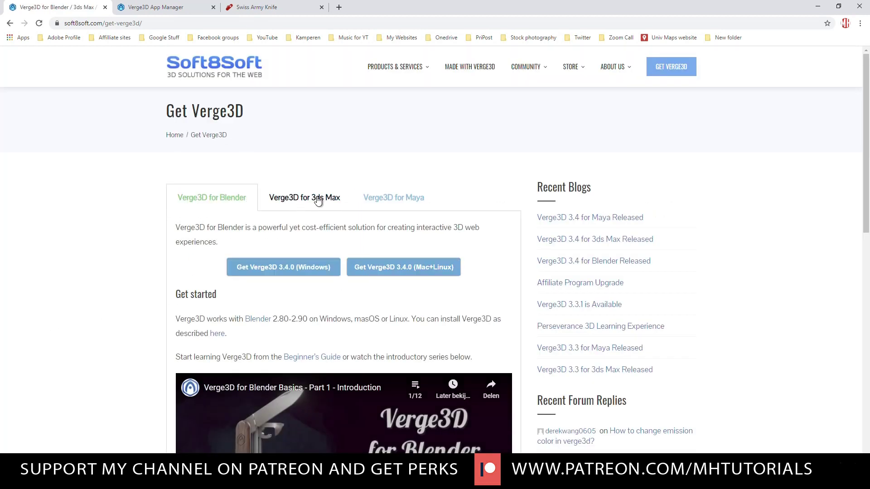
Step: Download the Verge3D 3.4.0 Windows installer from the Verge3D for Maya section
left_click(402, 201)
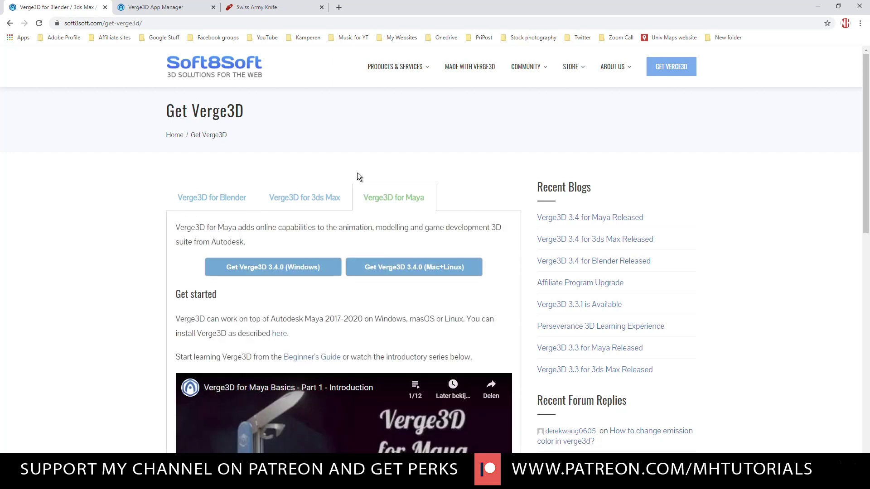
left_click(297, 267)
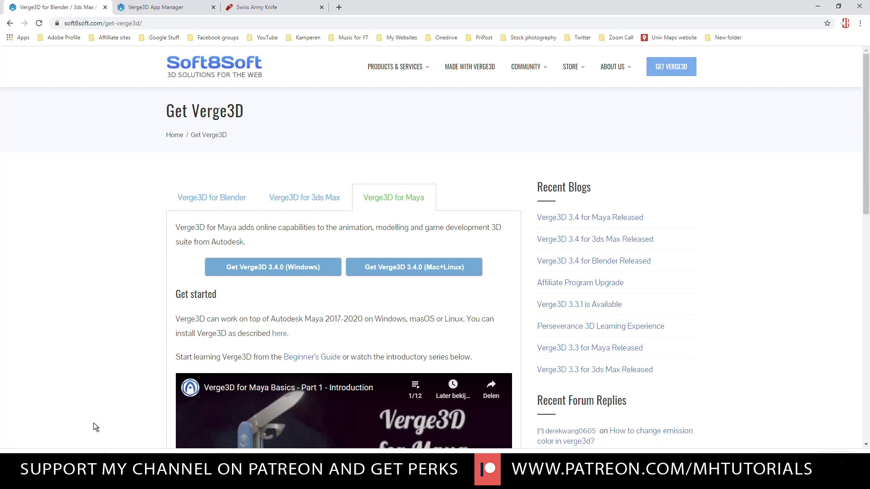
left_click(98, 451)
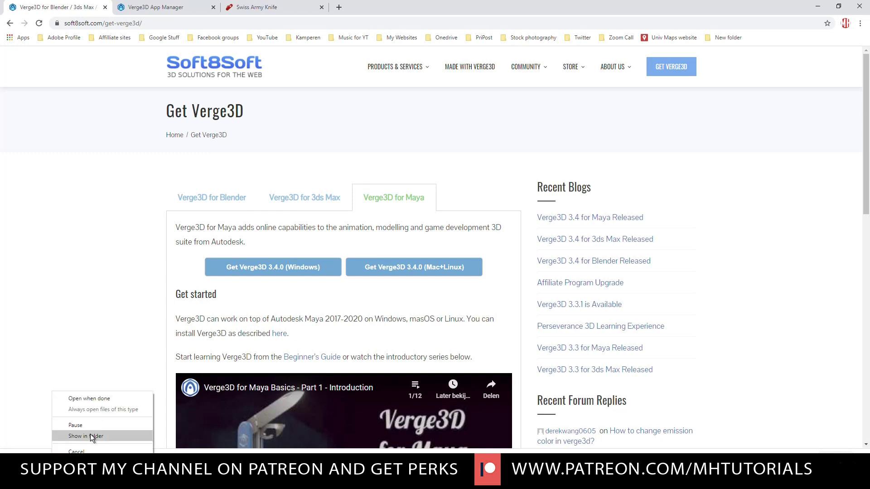
Step: Run the installer, accept the licence, and install all components into the default folder
left_click(115, 398)
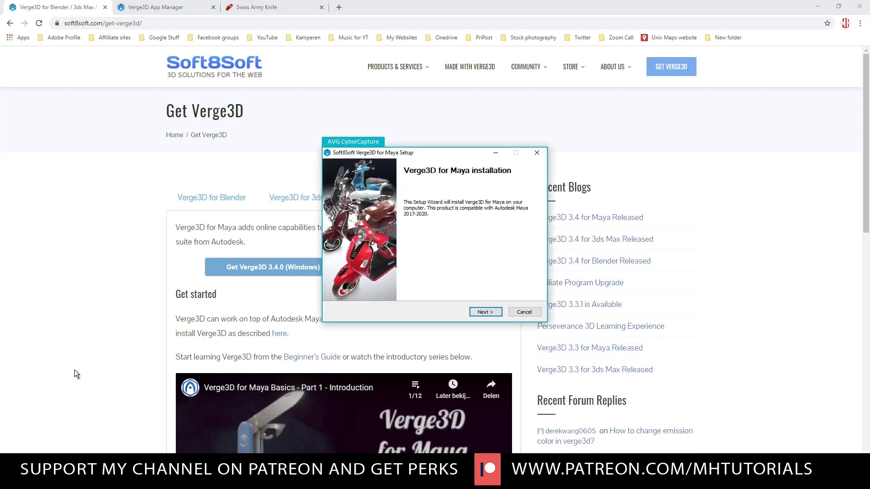
left_click(490, 313)
left_click(492, 313)
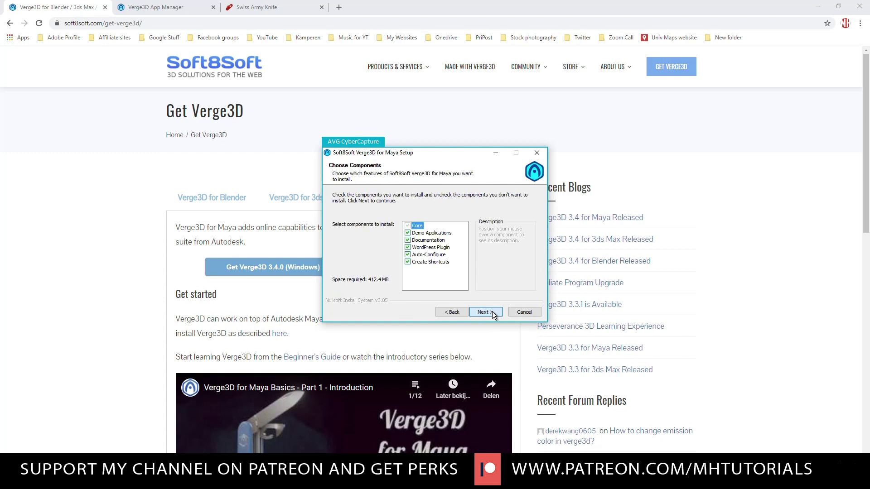
left_click(486, 313)
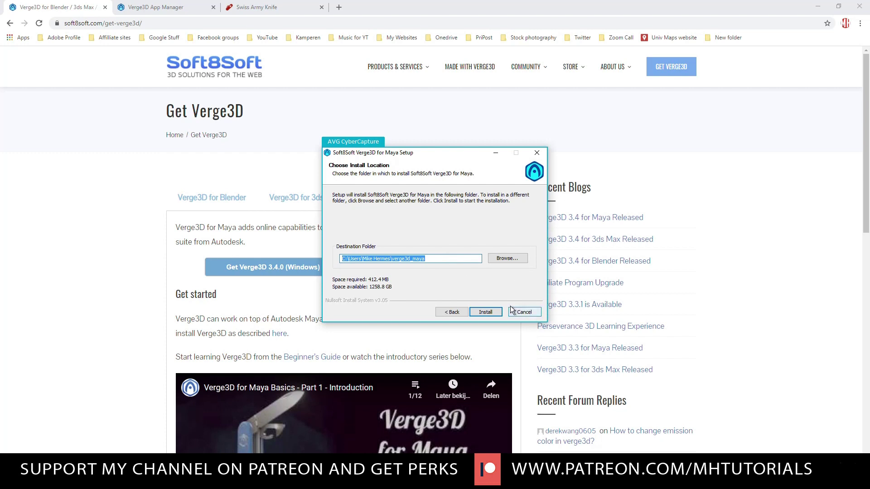
left_click(485, 312)
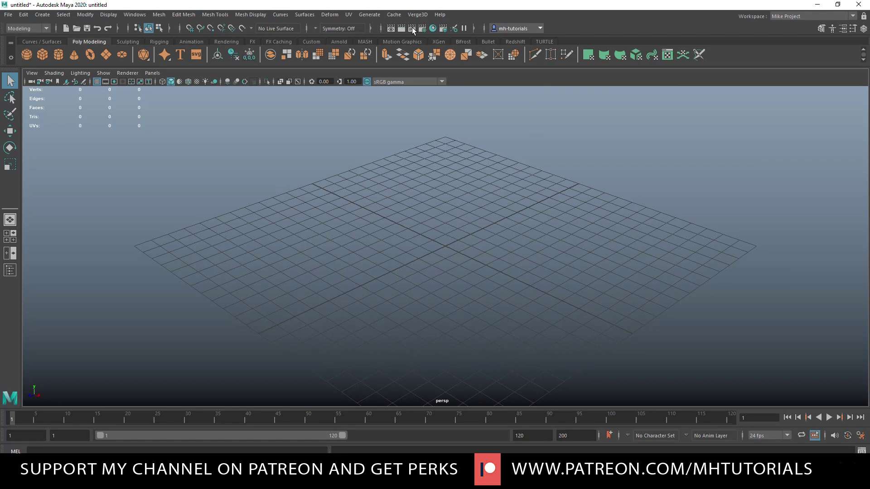
left_click(135, 15)
mouse_move(166, 105)
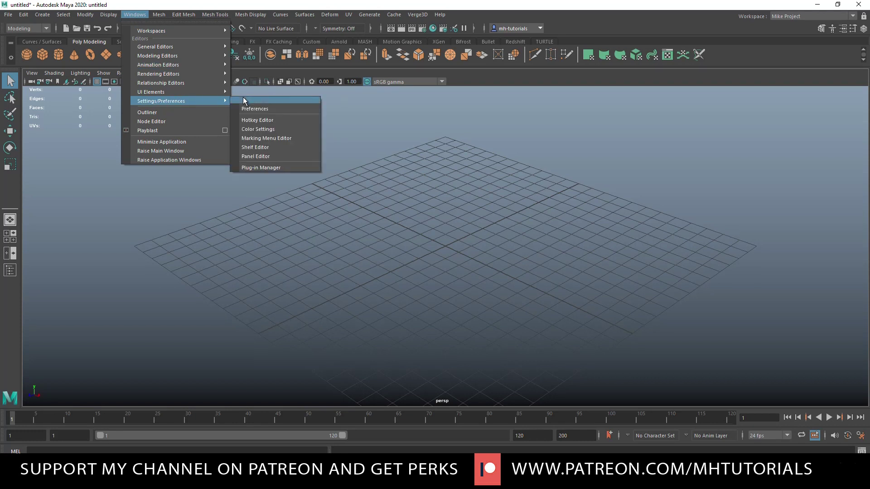
left_click(277, 169)
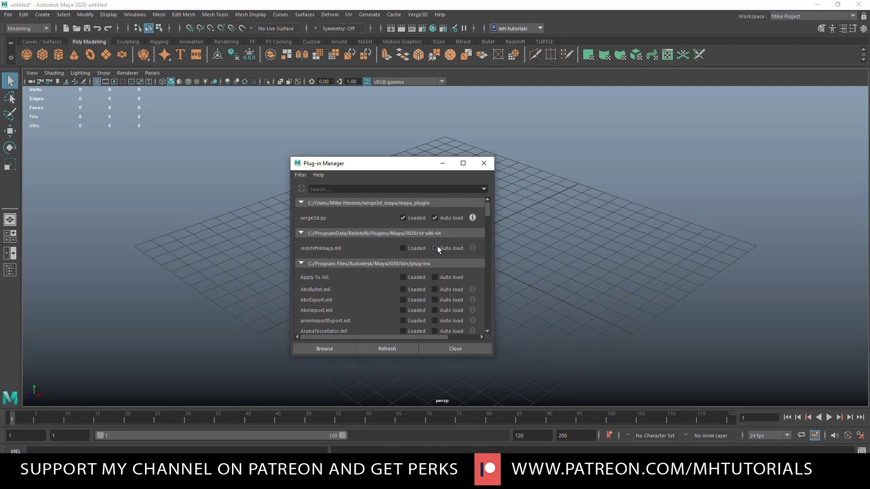
left_click(485, 163)
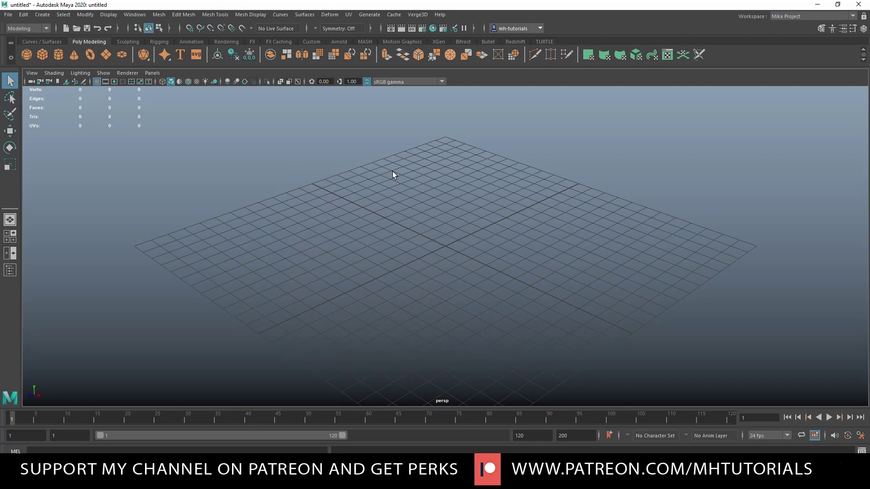
Step: Launch the Verge3D App Manager from Maya's Verge3D menu
left_click(418, 15)
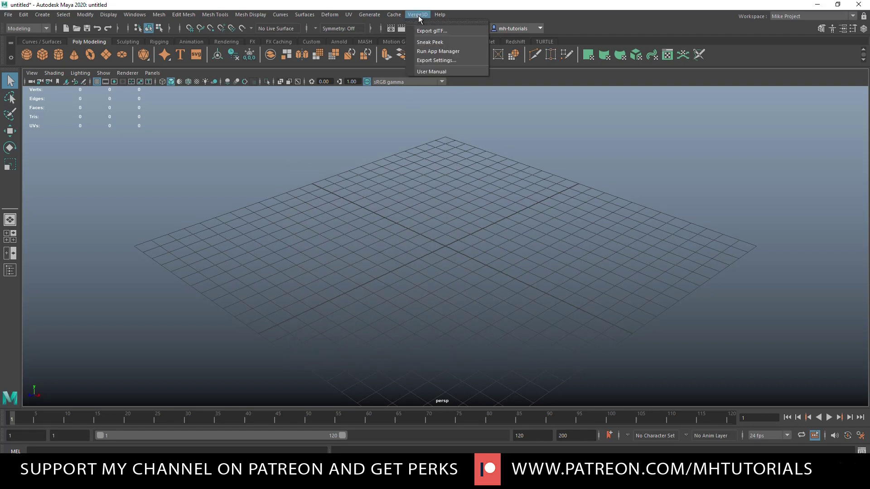
left_click(458, 53)
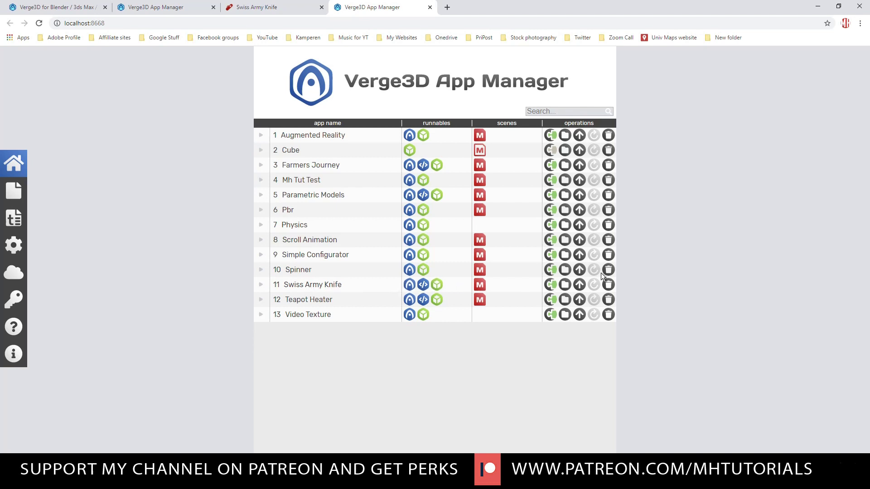
Step: Run the Swiss Army Knife app, orbit the knife to its other side, and close it
left_click(409, 286)
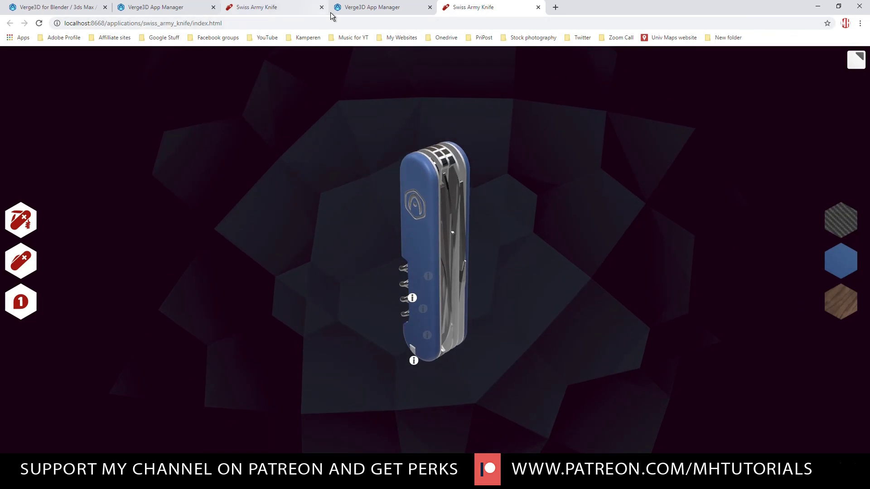
left_click(539, 8)
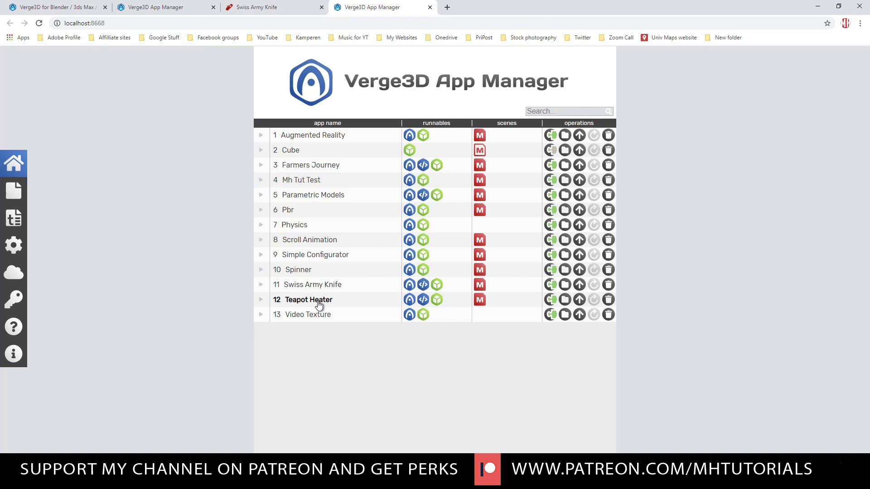
left_click(422, 285)
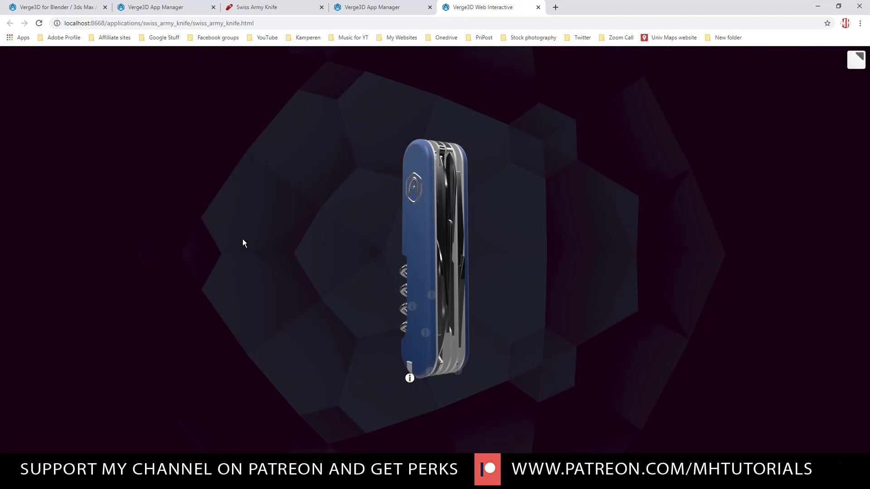
left_click_drag(409, 341, 333, 317)
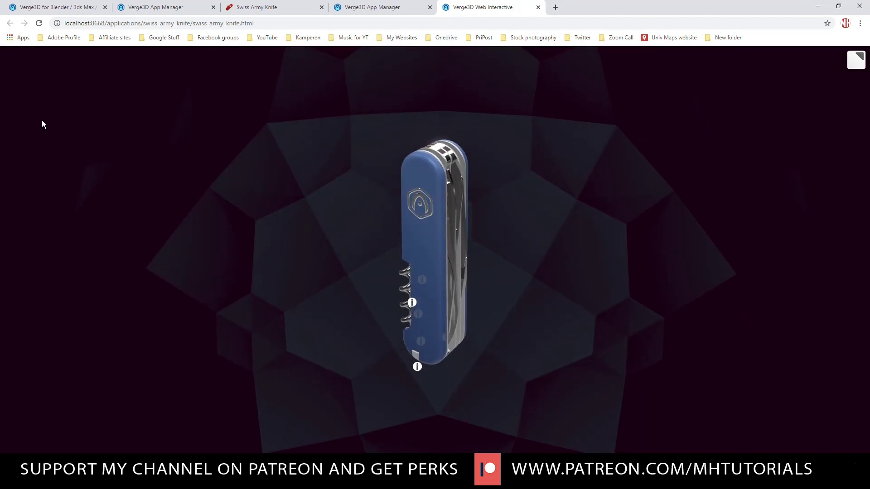
left_click(538, 7)
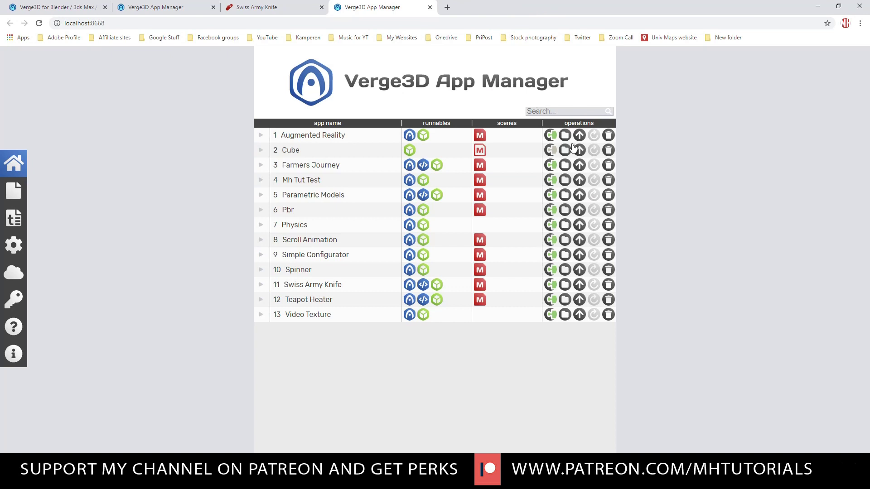
Step: Preview the knife's glTF scene, then open its Maya file from the App Manager
left_click(437, 285)
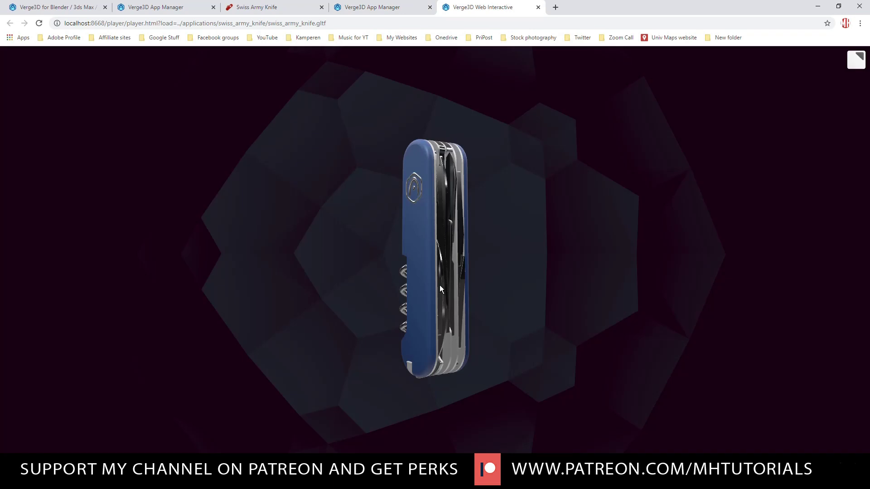
left_click_drag(316, 286, 222, 263)
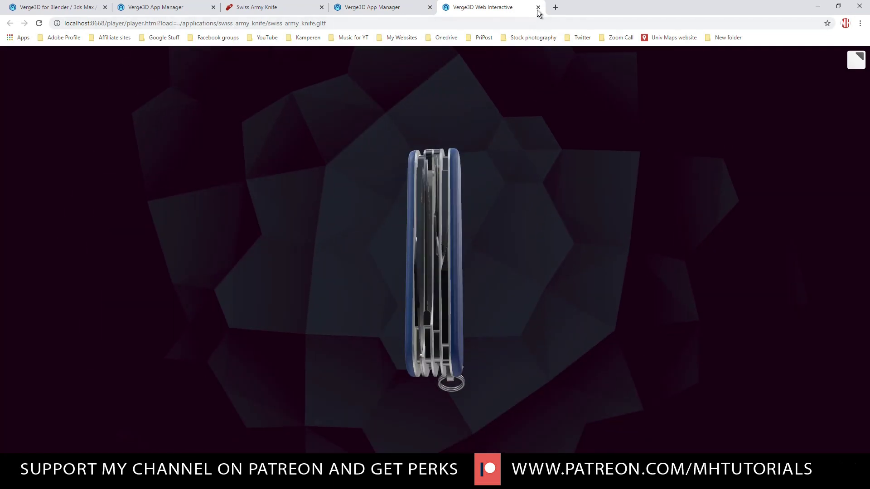
left_click(538, 7)
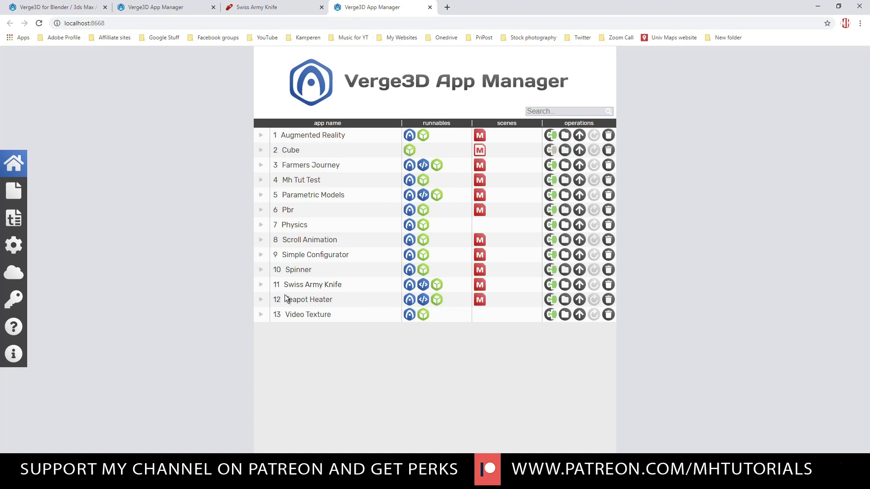
left_click(480, 285)
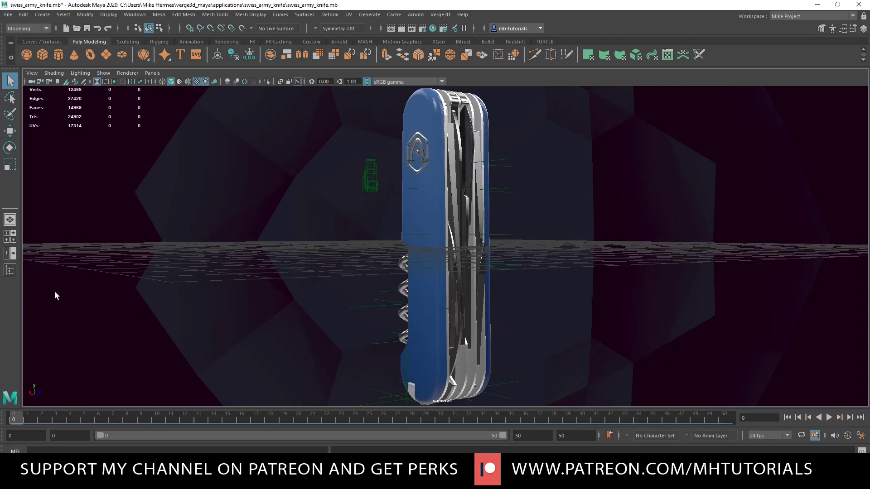
Step: Select the background sphere via the Outliner and tumble the view down onto the knife
left_click(11, 271)
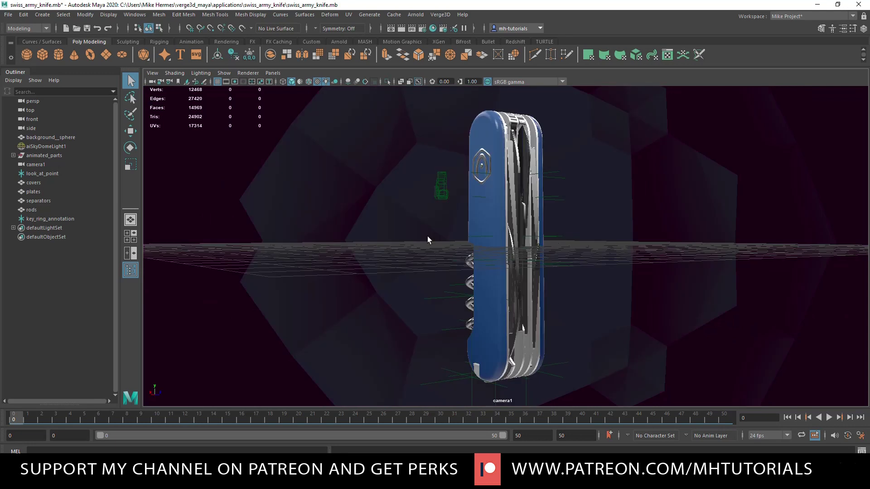
scroll(430, 240, "down", 10)
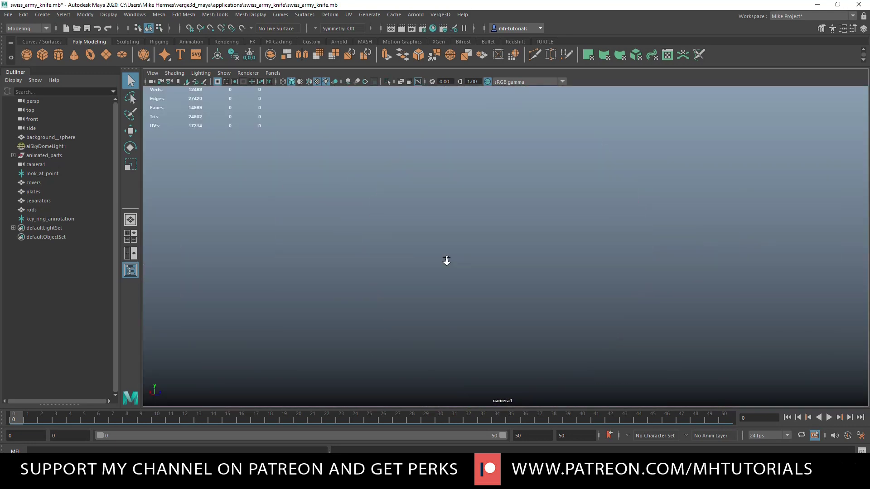
scroll(449, 262, "up", 3)
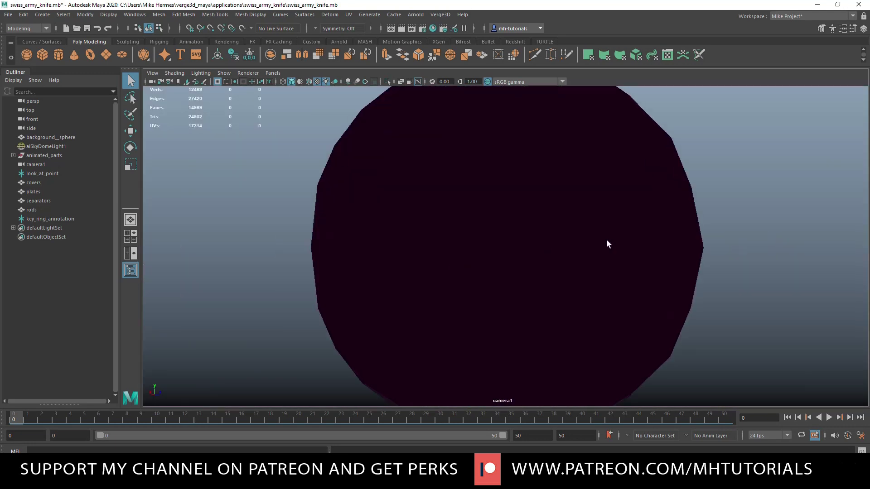
left_click(686, 196)
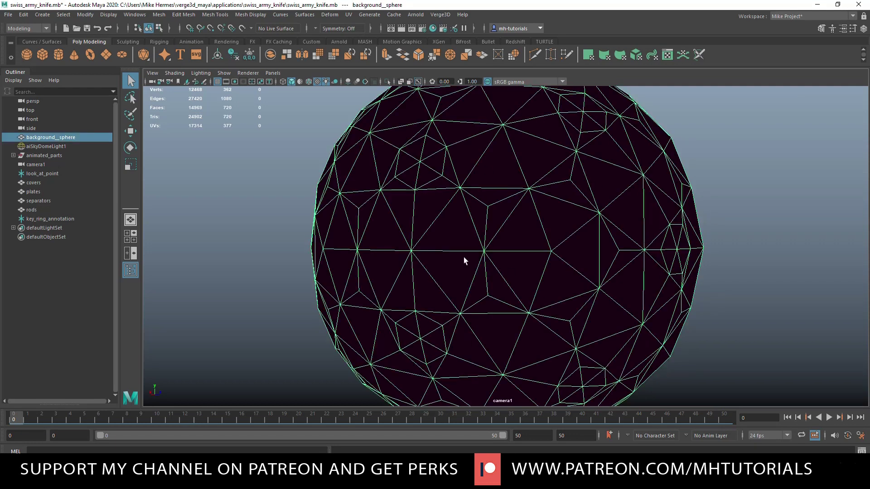
scroll(526, 288, "up", 6)
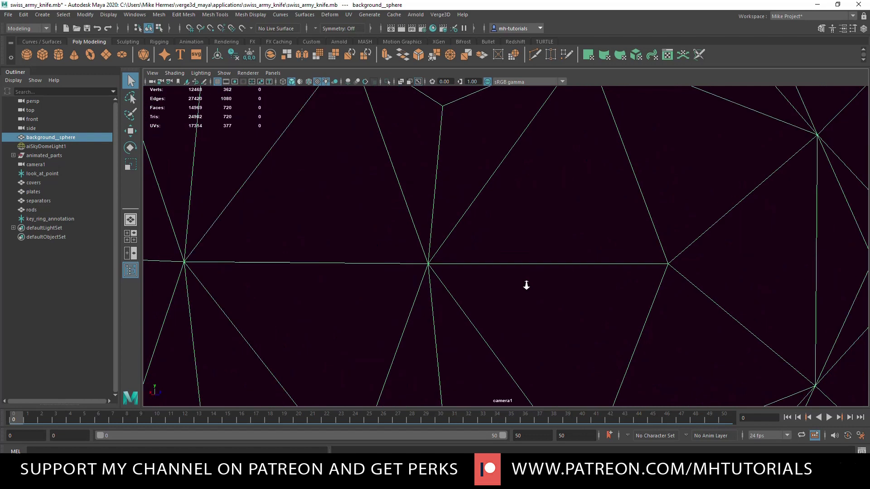
scroll(527, 287, "up", 2)
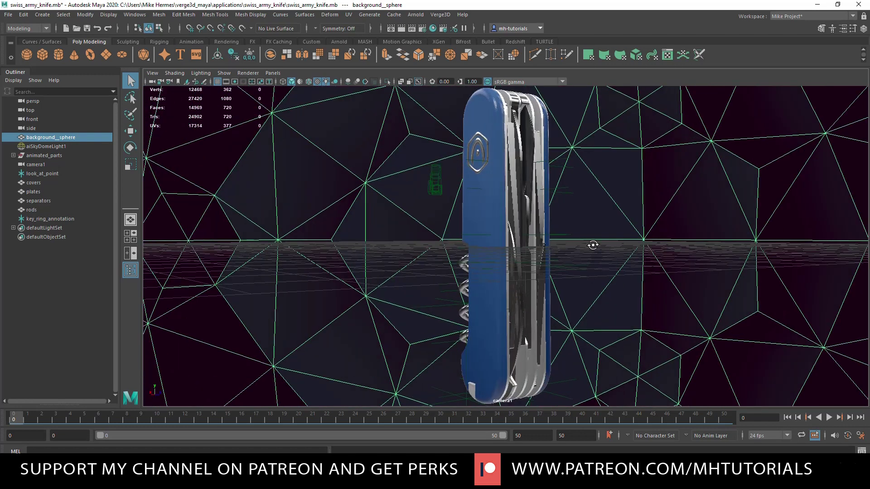
left_click_drag(592, 247, 598, 264, "alt")
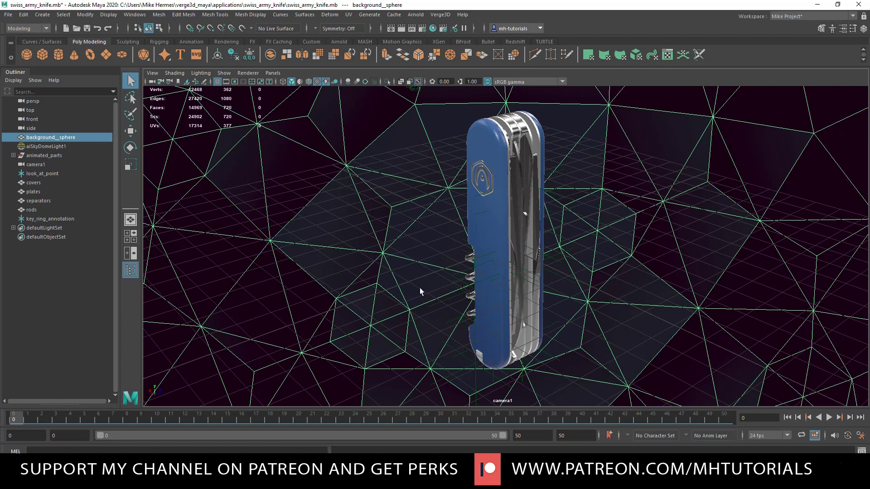
Step: Cancel the Verge3D glTF export without saving, then start a new app in App Manager
left_click(439, 17)
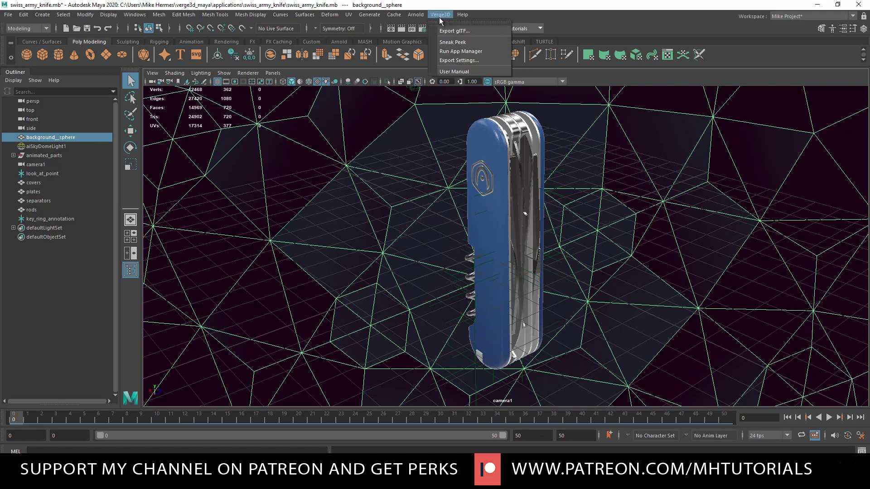
left_click(480, 30)
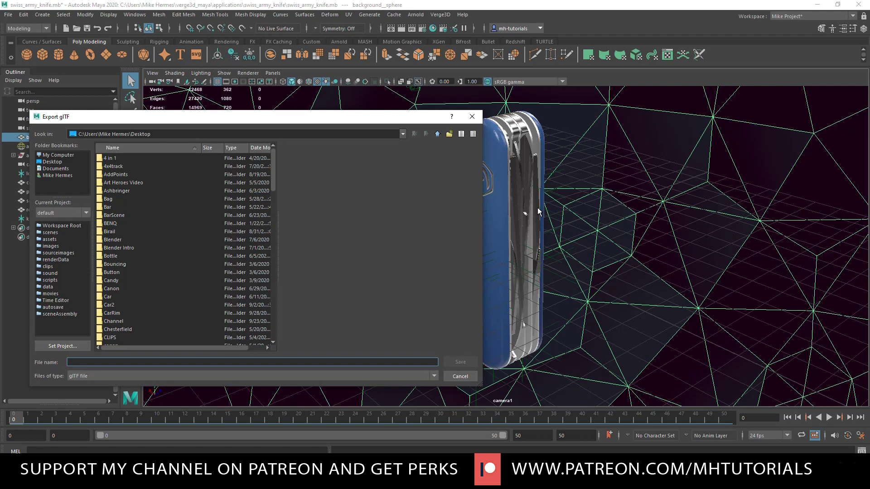
left_click(472, 118)
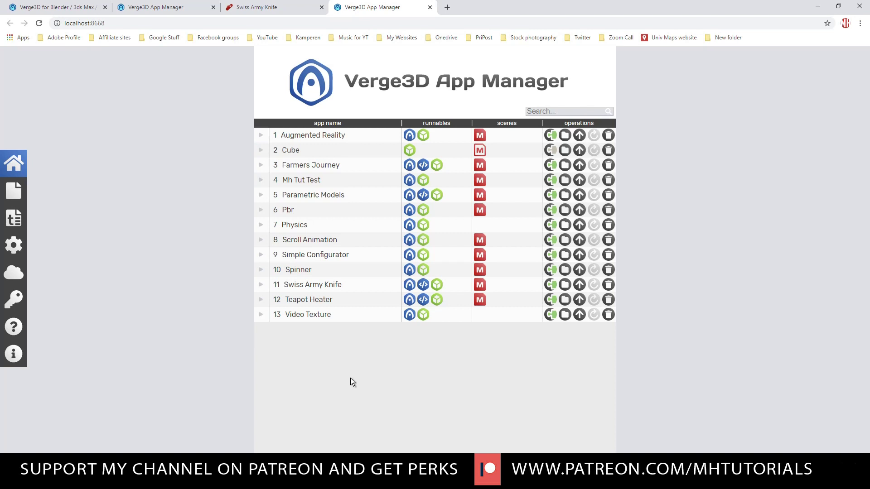
left_click(11, 195)
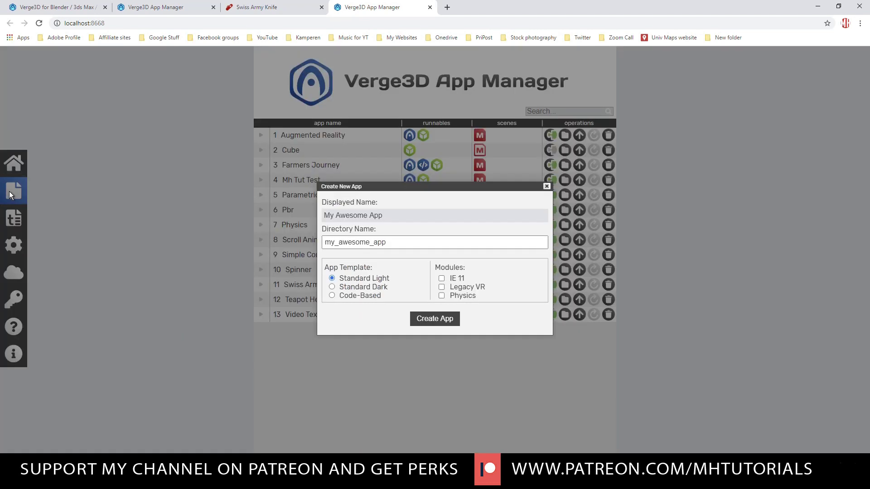
Step: Create the 'Maya test' app, confirm it, view its file listing, and return to the list
left_click_drag(407, 247, 270, 239)
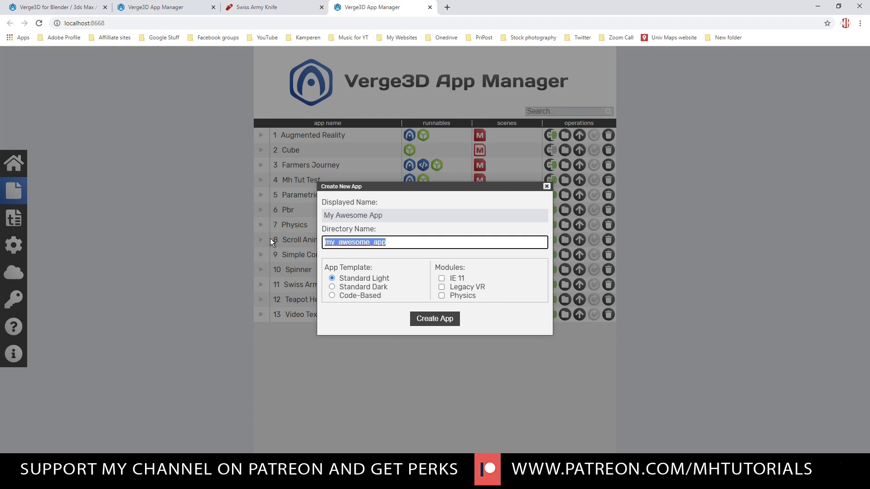
type("Maya test")
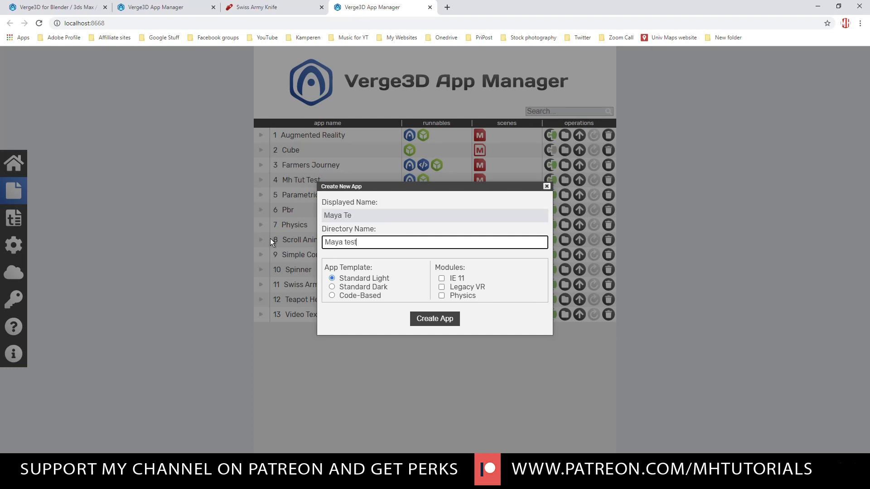
left_click(436, 320)
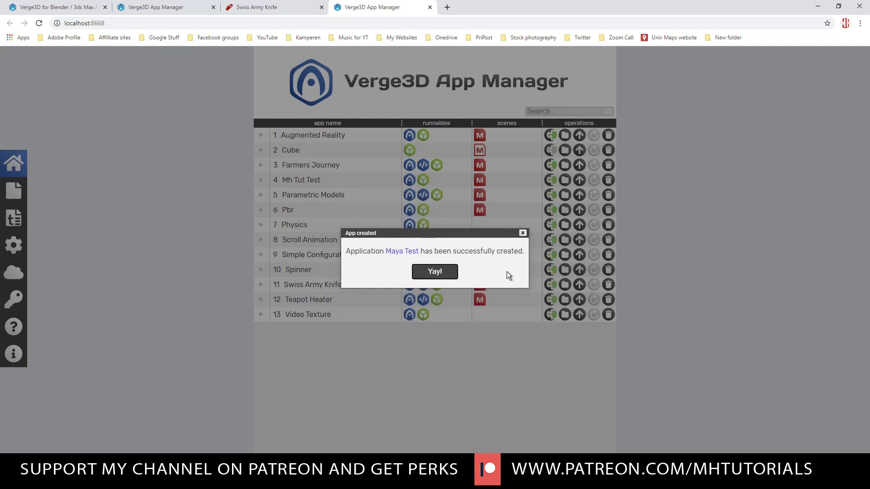
left_click(437, 273)
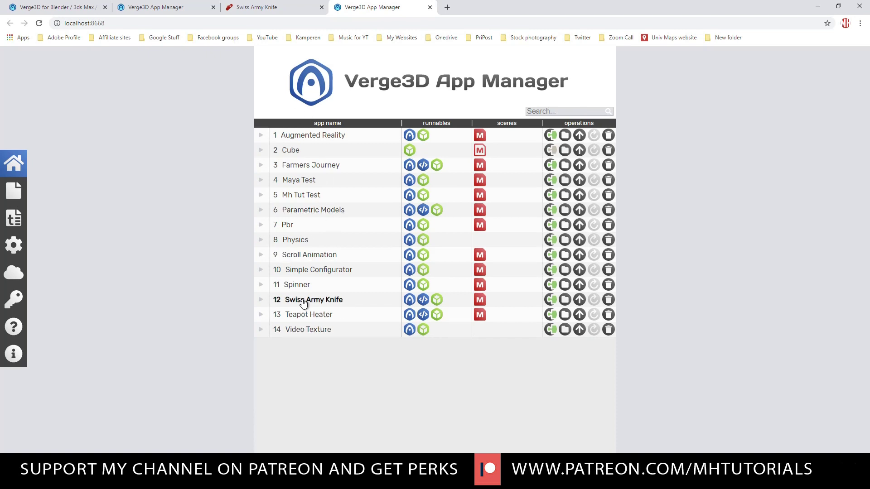
left_click(314, 182)
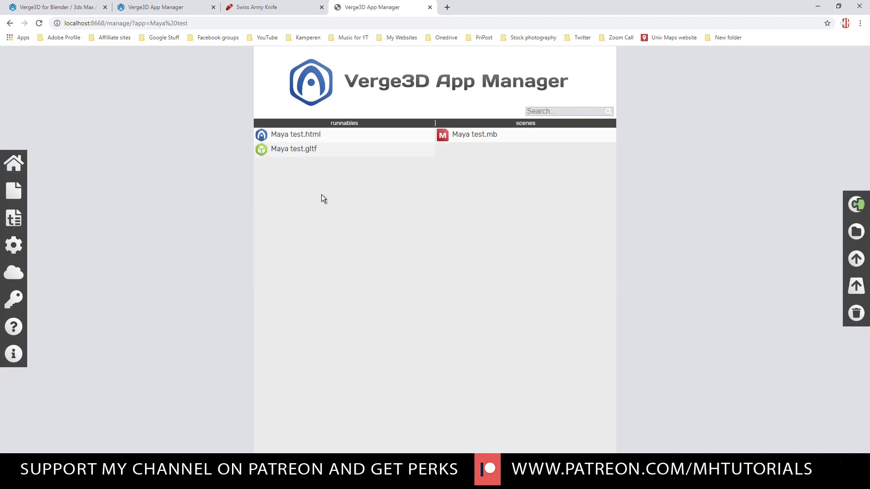
left_click(9, 23)
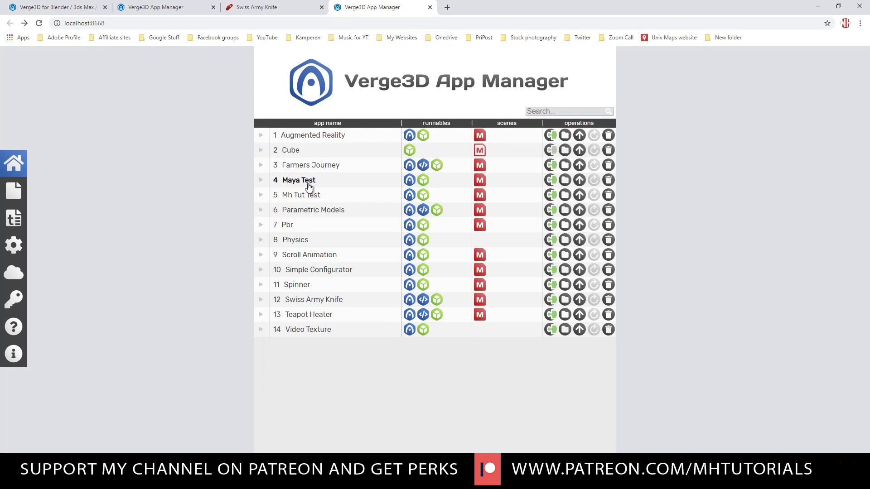
left_click(410, 181)
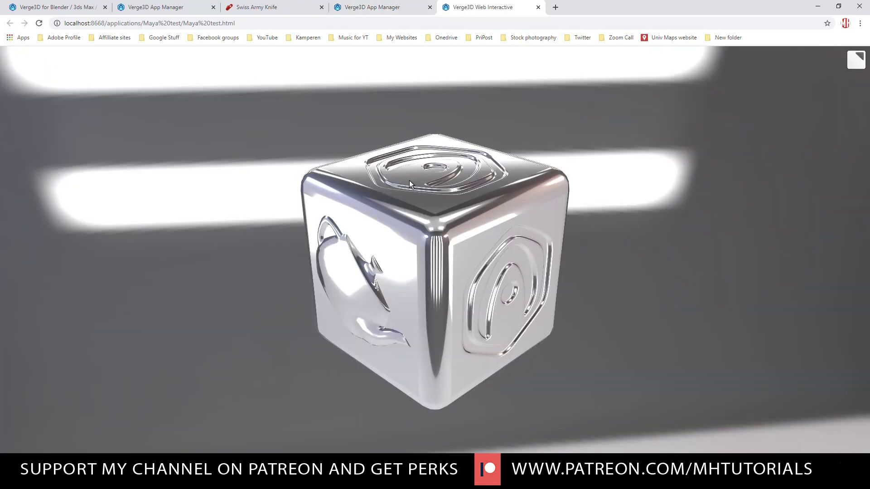
left_click_drag(409, 180, 297, 340)
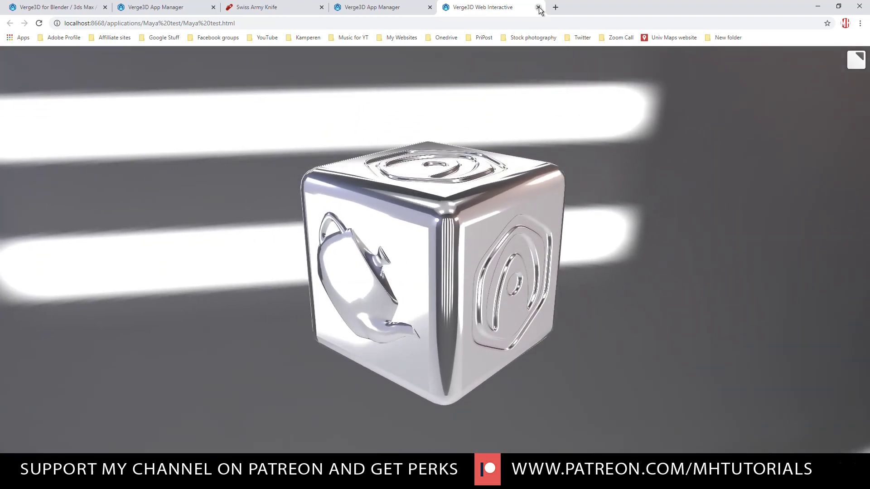
left_click(538, 7)
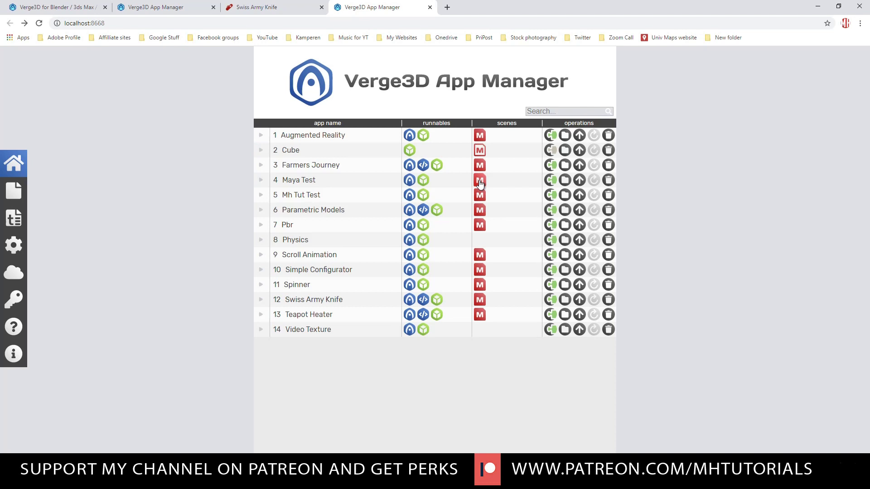
Step: Bring the loading Maya 2020 window forward from the taskbar
mouse_move(300, 480)
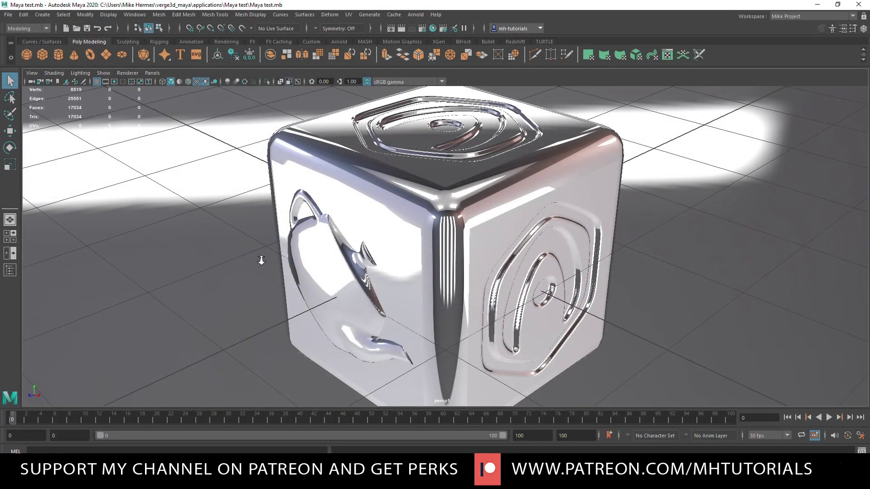
Step: Delete the chrome logo cube from the scene
scroll(246, 272, "down", 5)
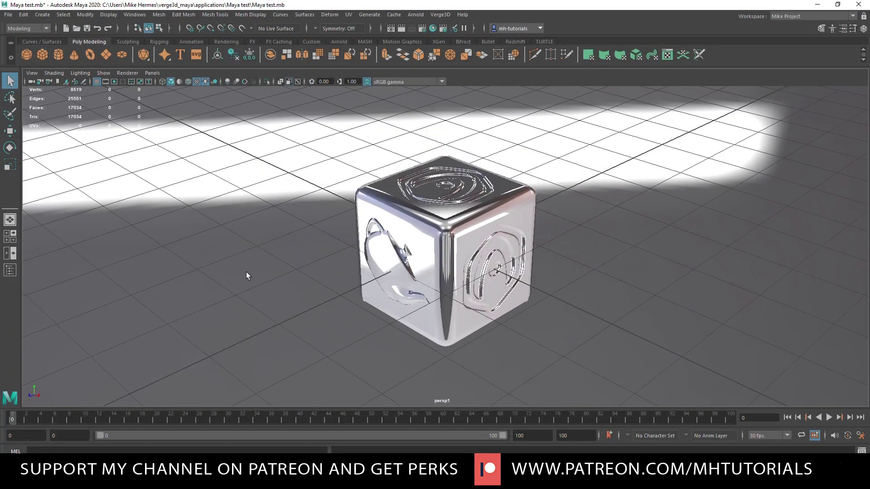
scroll(244, 276, "up", 3)
scroll(244, 275, "down", 2)
left_click(515, 210)
key("Delete")
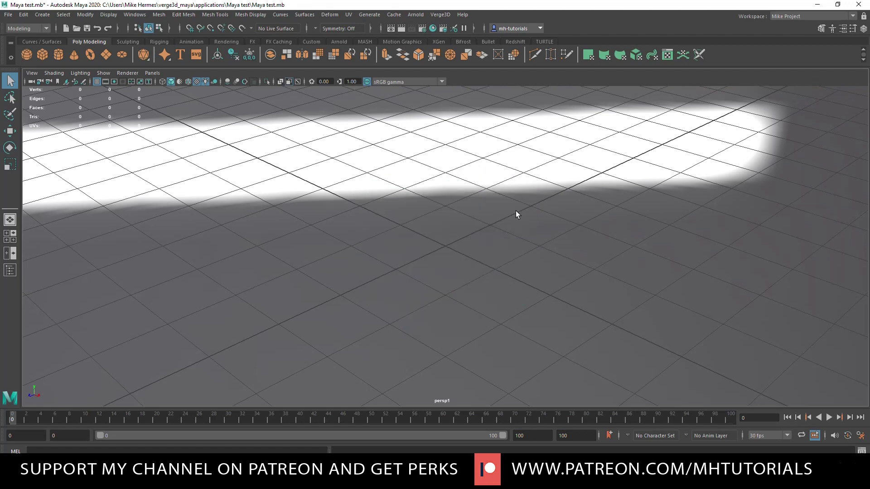
Step: Import the dice scene, delete the four pawns and the left die, and select the remaining die
left_click(9, 15)
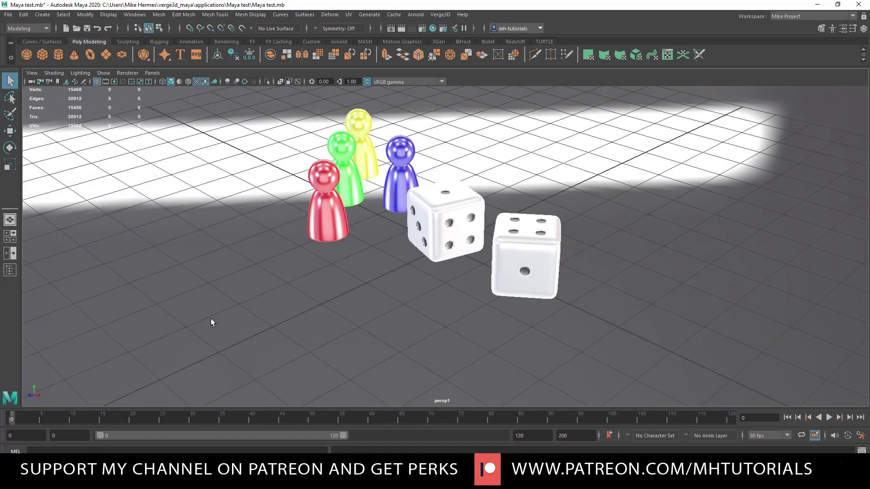
left_click_drag(279, 111, 390, 187)
key("Delete")
left_click(431, 192)
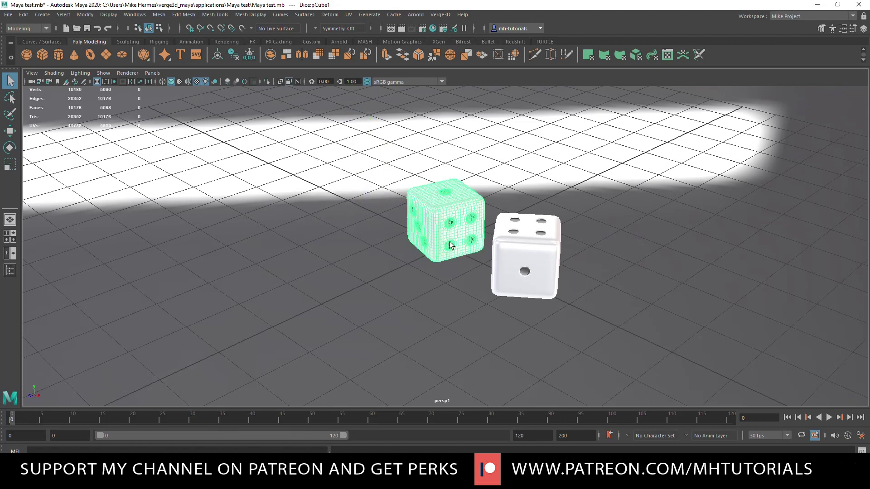
key("Delete")
left_click(544, 254)
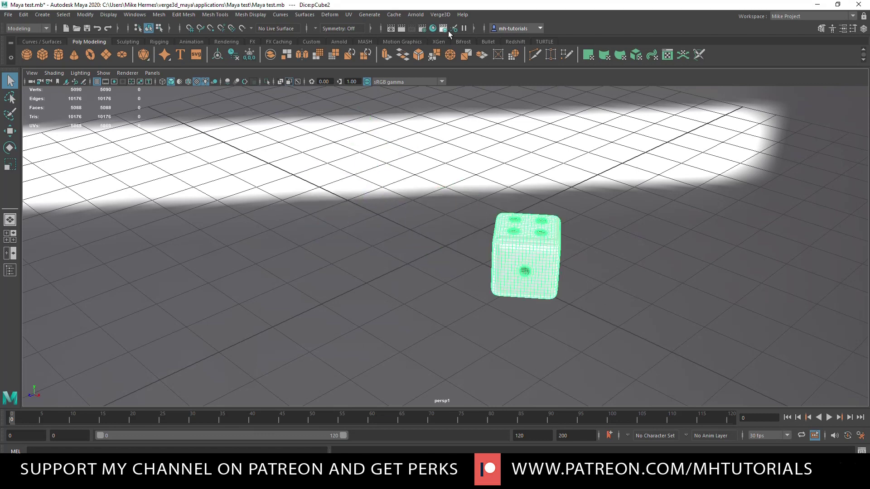
Step: Cancel the Verge3D glTF export of the die and switch to the App Manager
left_click(440, 14)
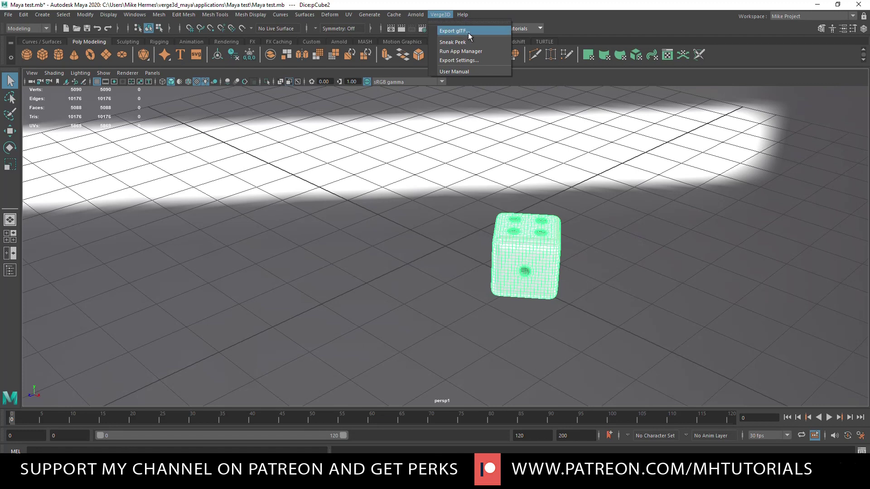
left_click(456, 31)
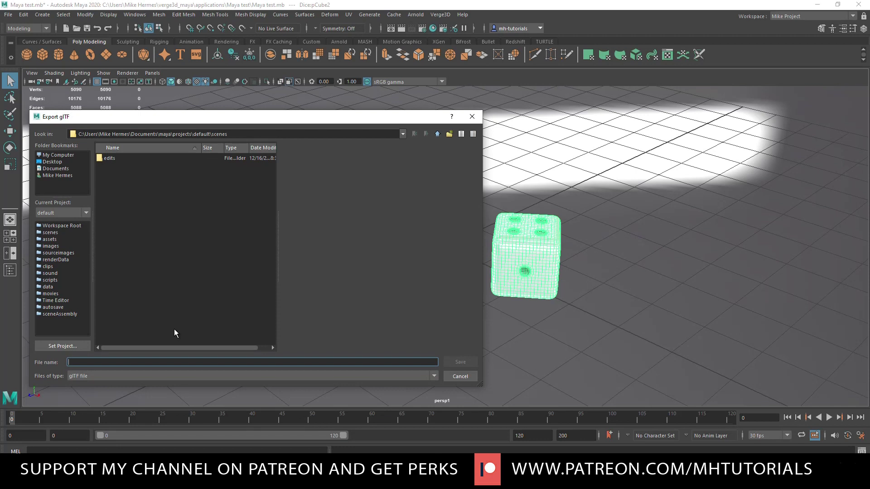
left_click(473, 117)
key("alt+Tab")
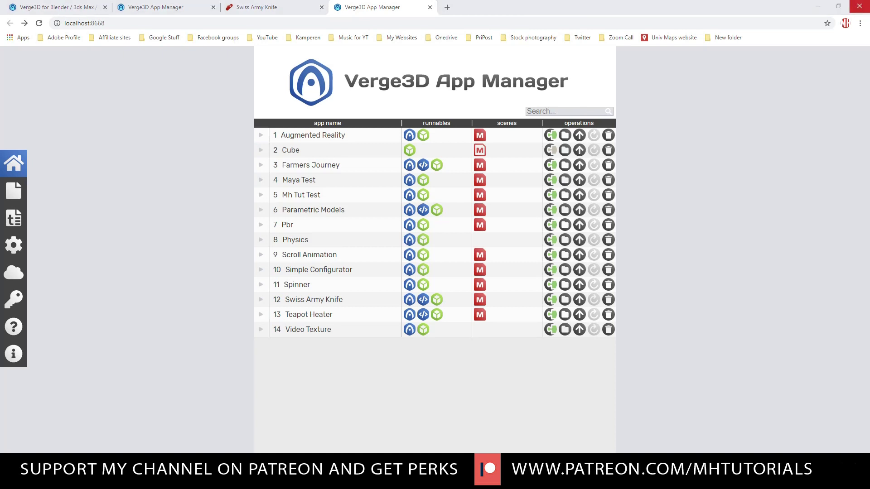
left_click_drag(869, 13, 485, 117)
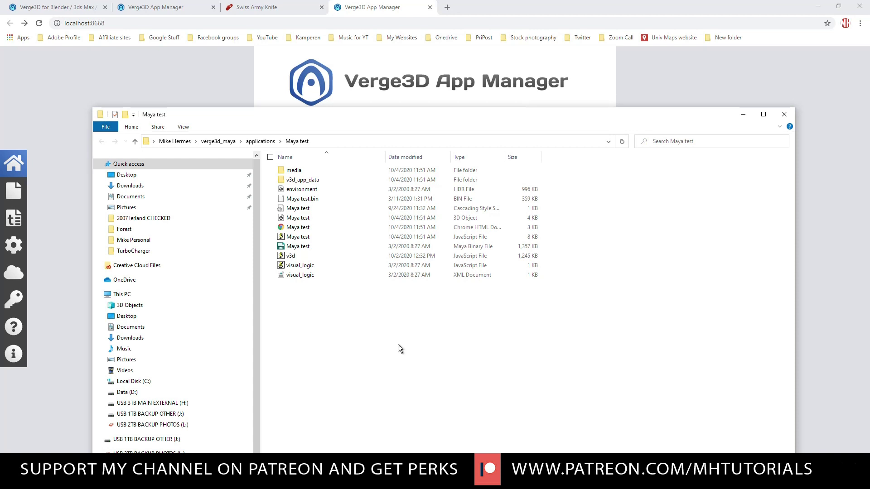
left_click(785, 115)
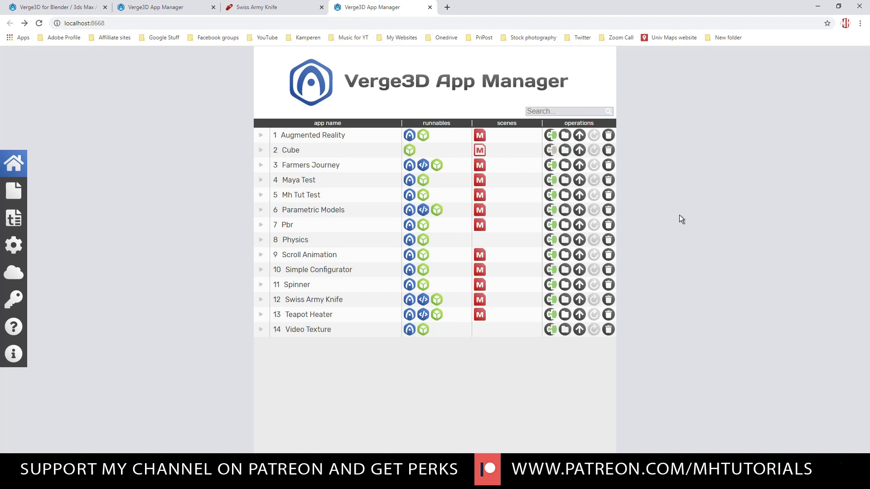
Step: Launch the Spinner demo, recolour it yellow, blue, then red, set it spinning, and close it
left_click(171, 9)
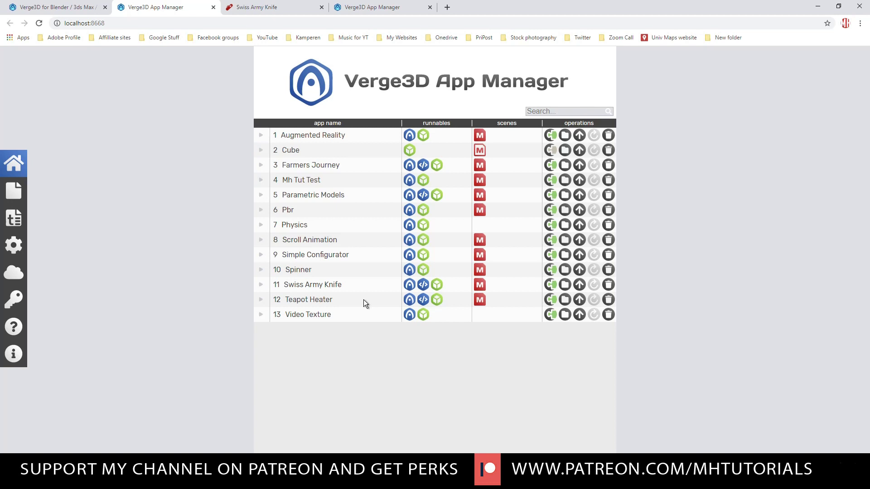
left_click(408, 269)
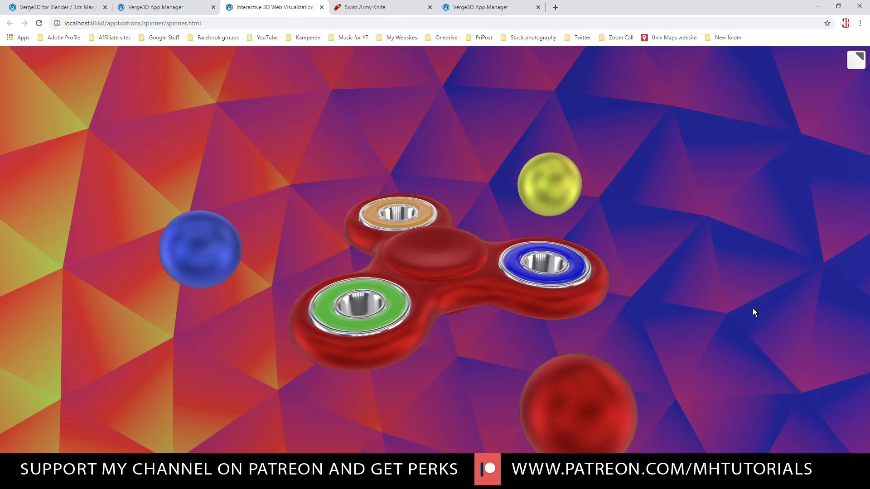
left_click_drag(753, 310, 634, 300)
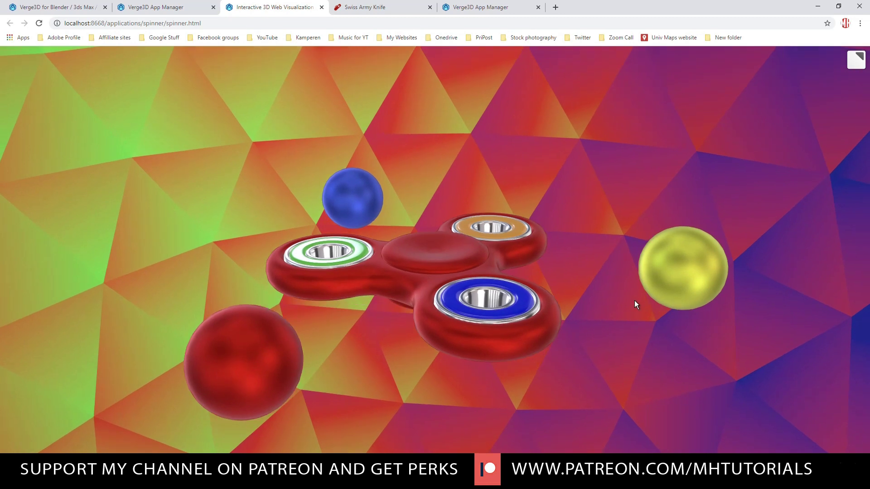
left_click(701, 285)
left_click(357, 197)
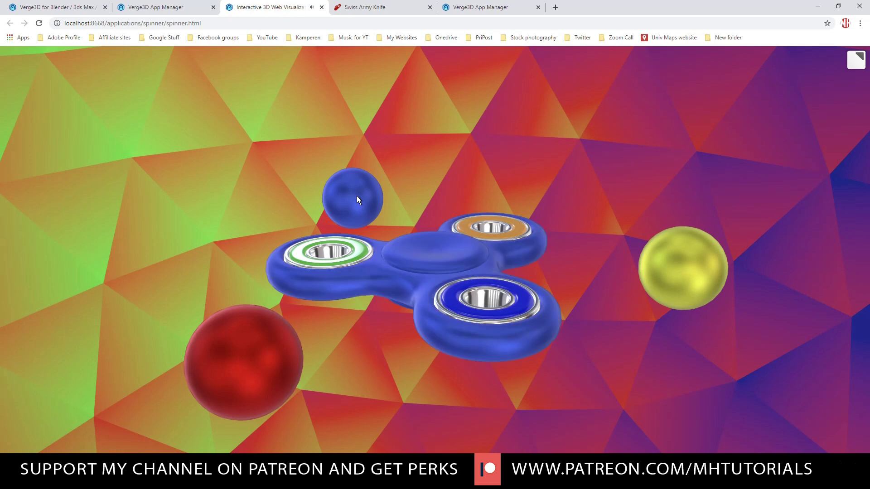
left_click(245, 361)
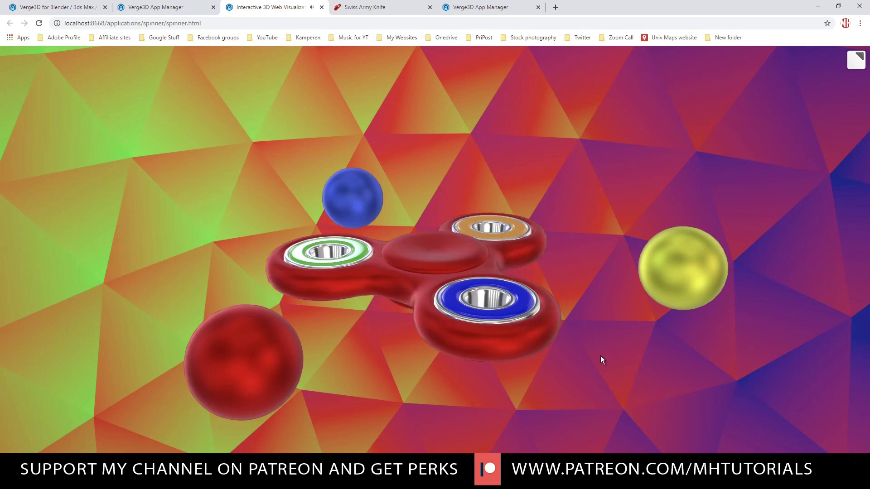
left_click(521, 339)
left_click(322, 7)
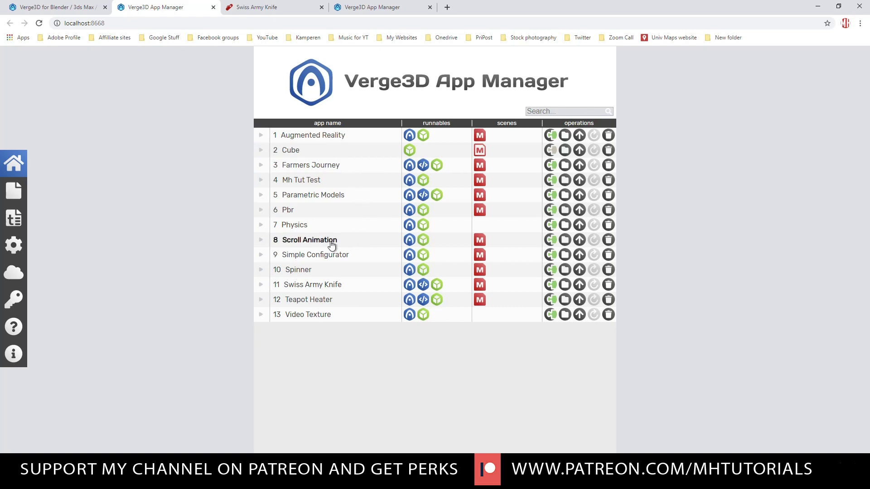
Step: Launch Scroll Animation, scroll down to unfold the Swiss Army Knife, then return to the app list
left_click(409, 240)
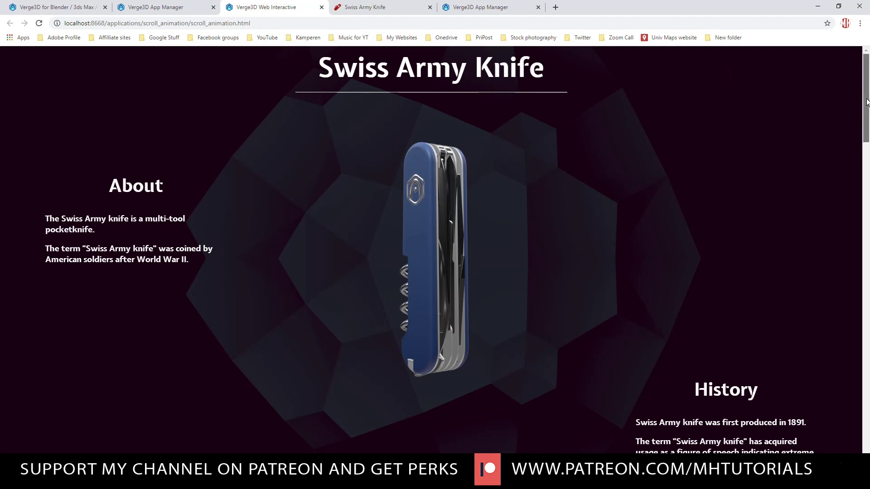
scroll(866, 110, "down", 1)
mouse_move(866, 110)
left_mouse_down()
mouse_move(867, 333)
mouse_move(867, 102)
left_mouse_up()
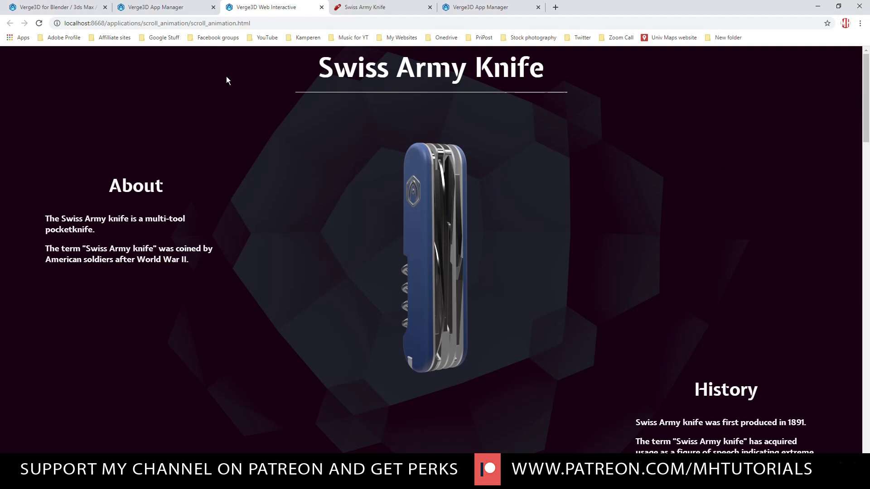
left_click(182, 11)
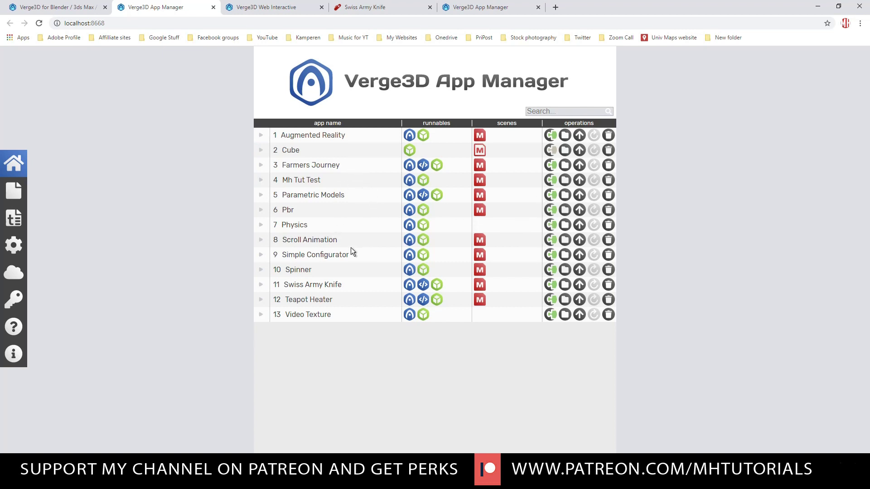
Step: In Scroll Animation's Puzzles editor, add a select object block from Selectors
left_click(550, 240)
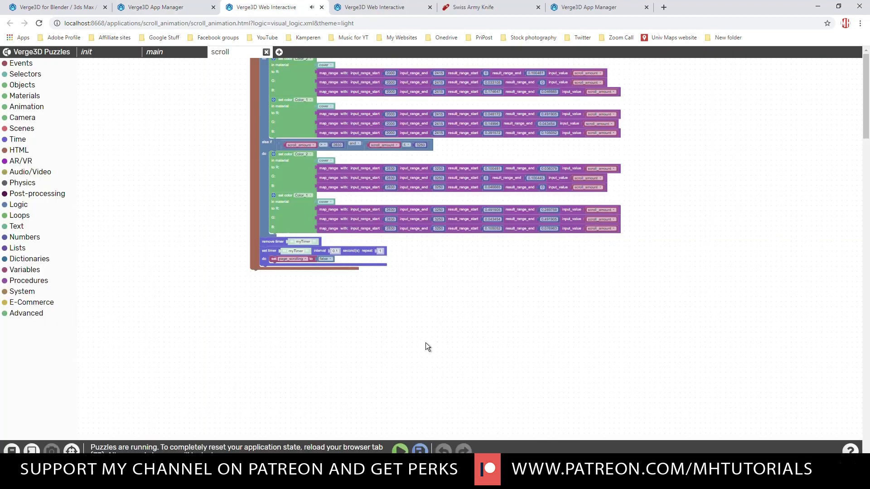
scroll(426, 343, "up", 2)
scroll(434, 343, "down", 4)
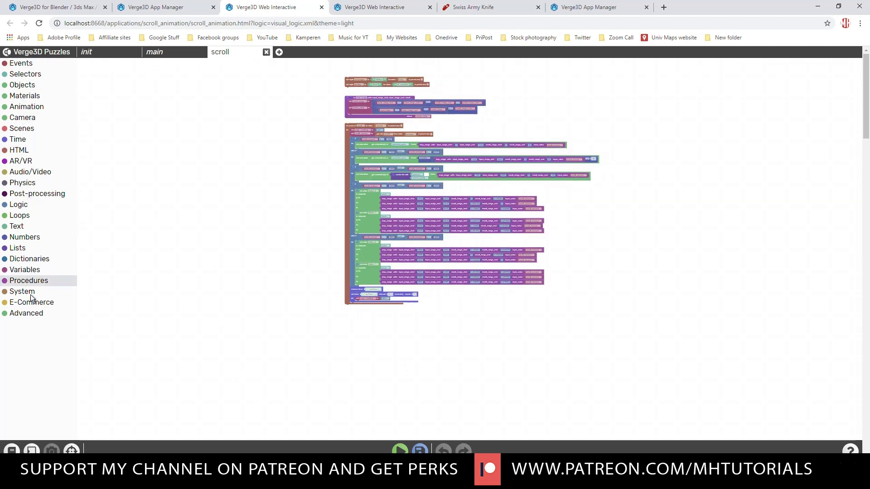
left_click(35, 75)
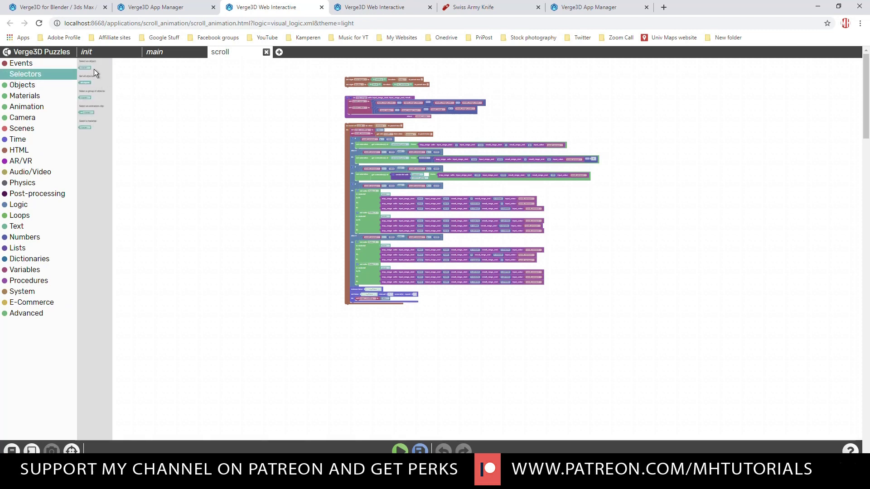
left_click_drag(85, 67, 86, 66)
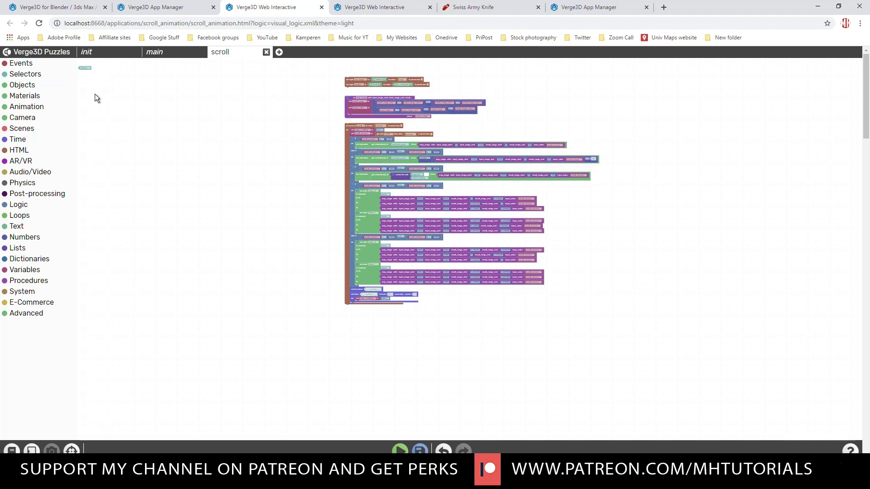
scroll(96, 94, "up", 10)
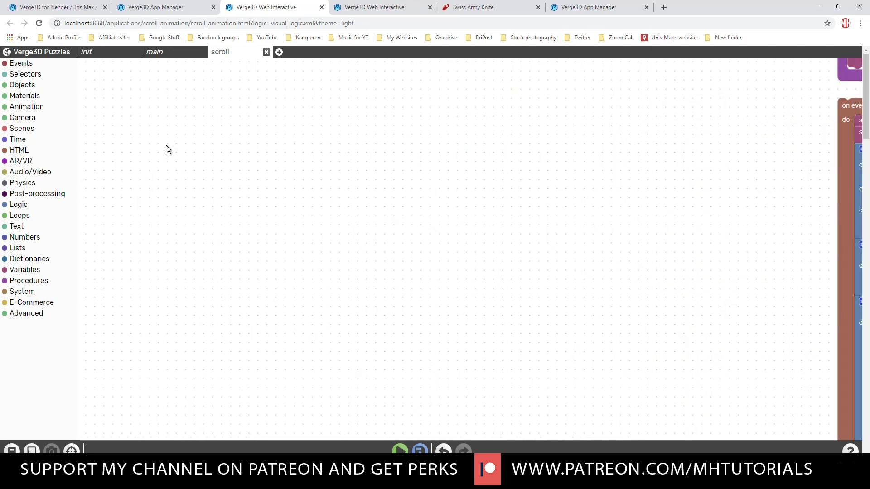
left_click_drag(184, 140, 361, 356)
left_click_drag(232, 182, 439, 299)
scroll(340, 240, "down", 2)
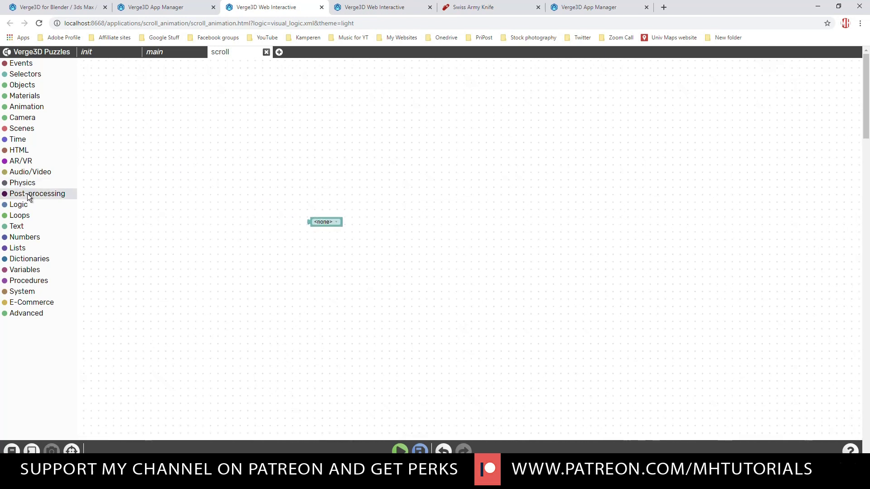
Step: Add a set active camera block, plug the object selector into it, and return to the app list
left_click(26, 119)
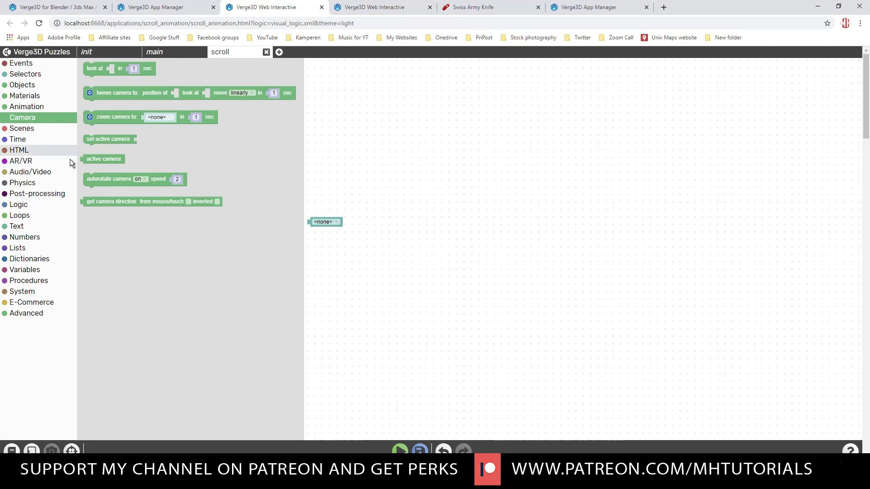
left_click_drag(117, 144, 326, 170)
left_click_drag(327, 222, 373, 173)
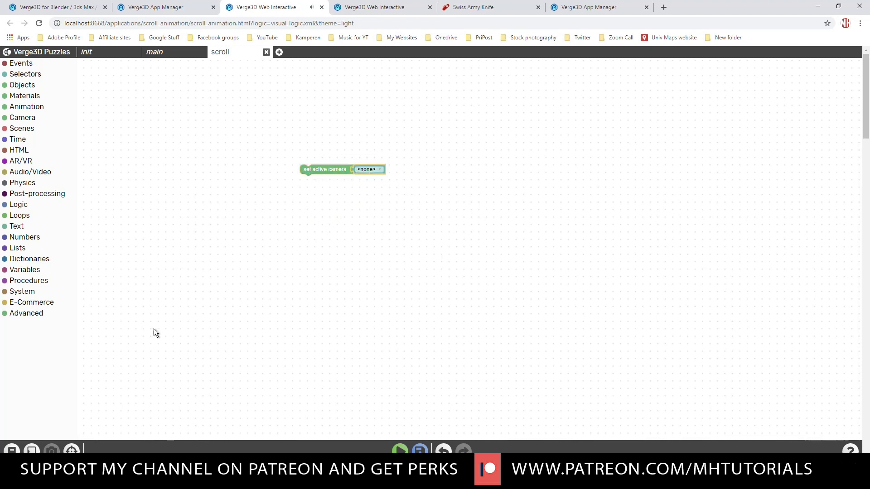
left_click(171, 8)
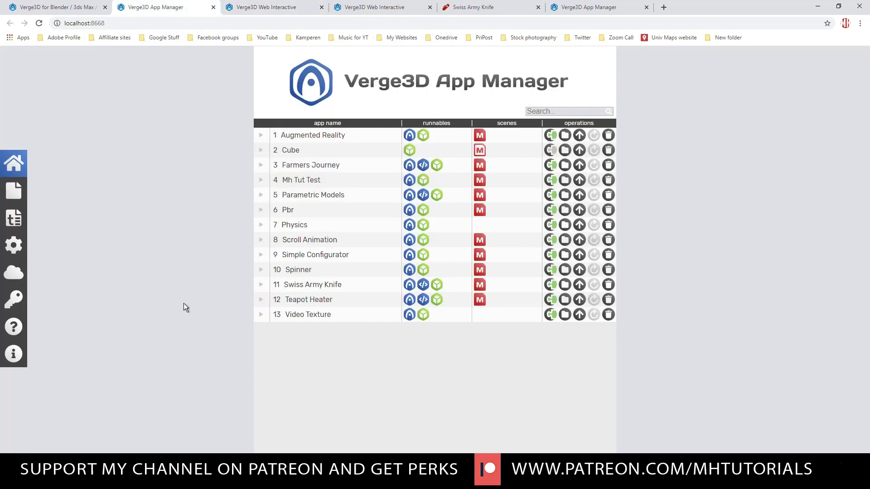